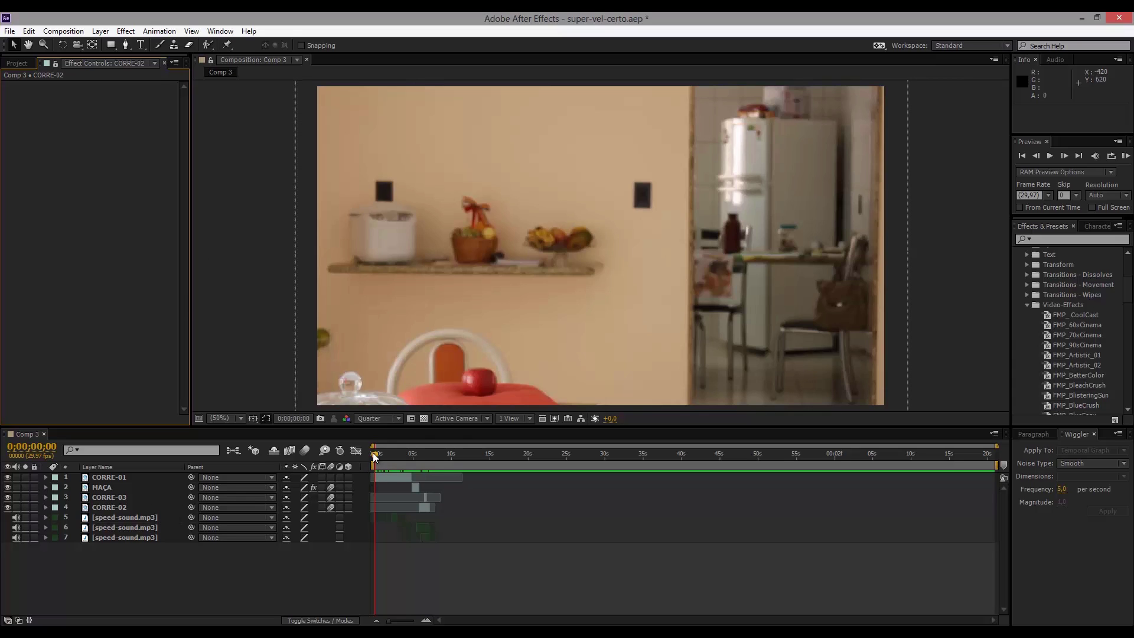
Step: Review the speed-run footage from the start to about six seconds, and return to 0;00;02;08 on the CORRE-01 clip
left_click_drag(375, 455, 389, 460)
left_click_drag(395, 461, 421, 481)
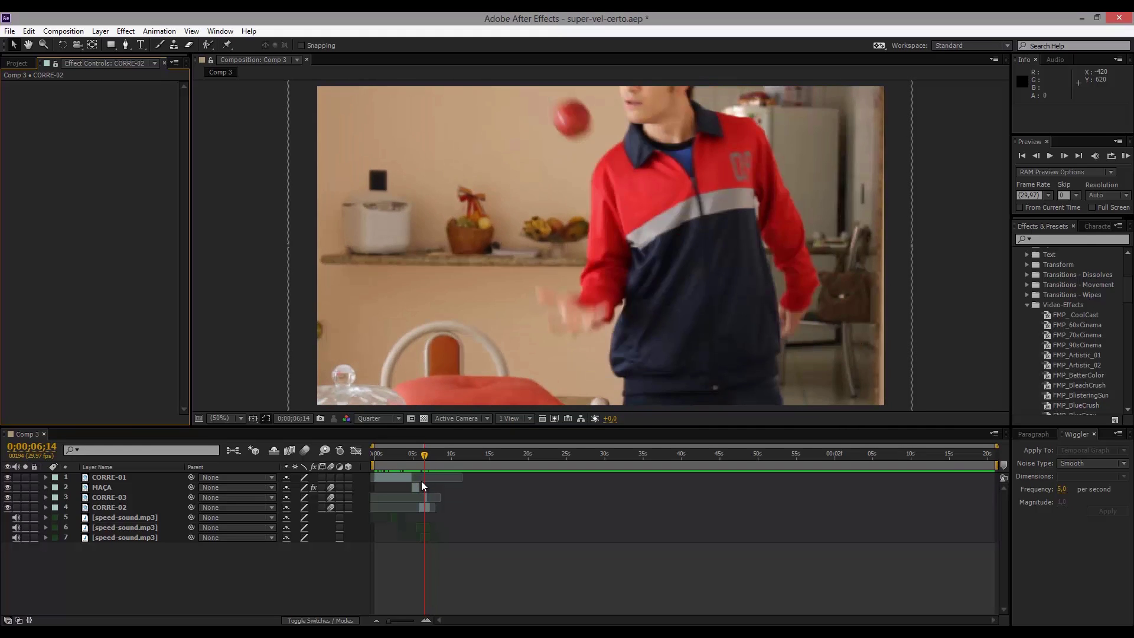
left_click(426, 620)
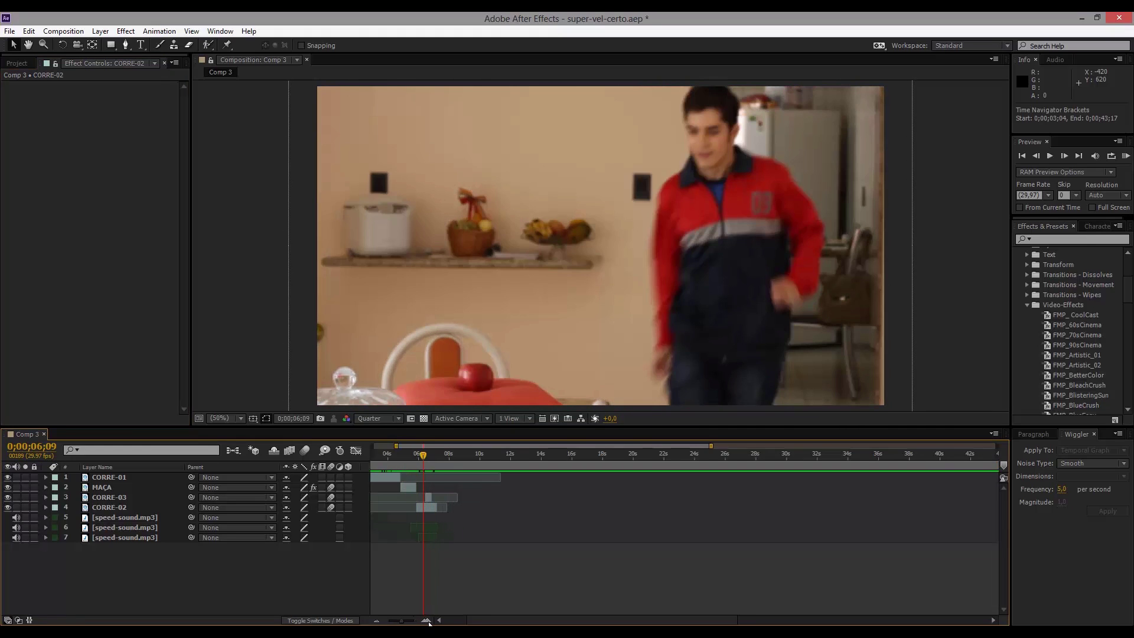
left_click(428, 621)
left_click(429, 620)
left_click_drag(510, 620, 463, 614)
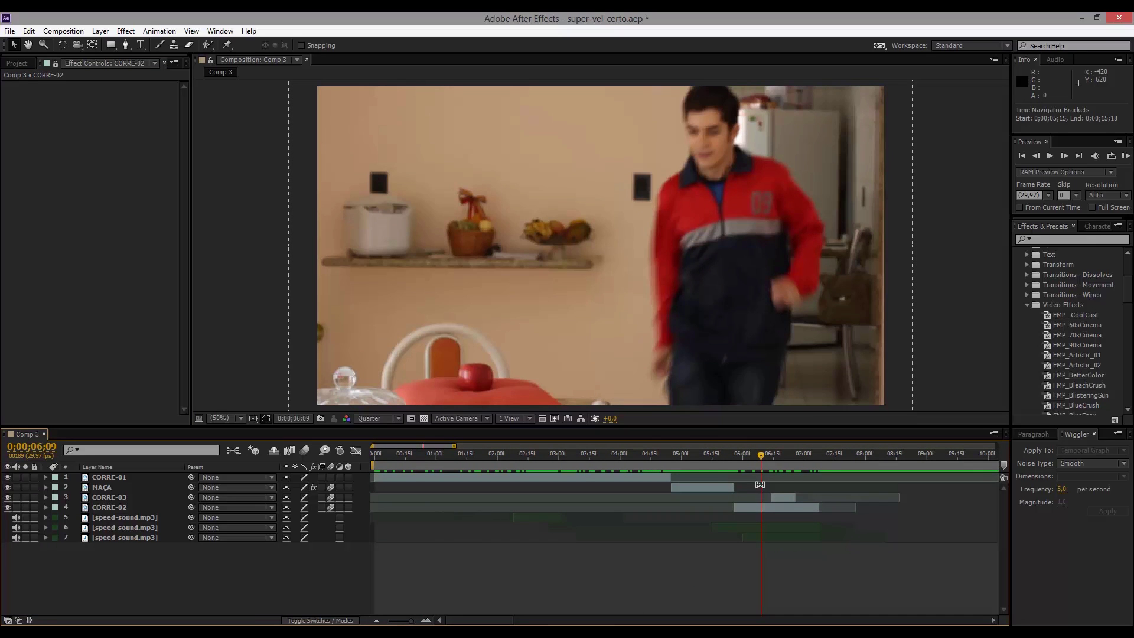
left_click_drag(758, 464, 514, 497)
Step: Enable time remapping on the CORRE-01 layer with the current time at 0;00;02;17
left_click(515, 476)
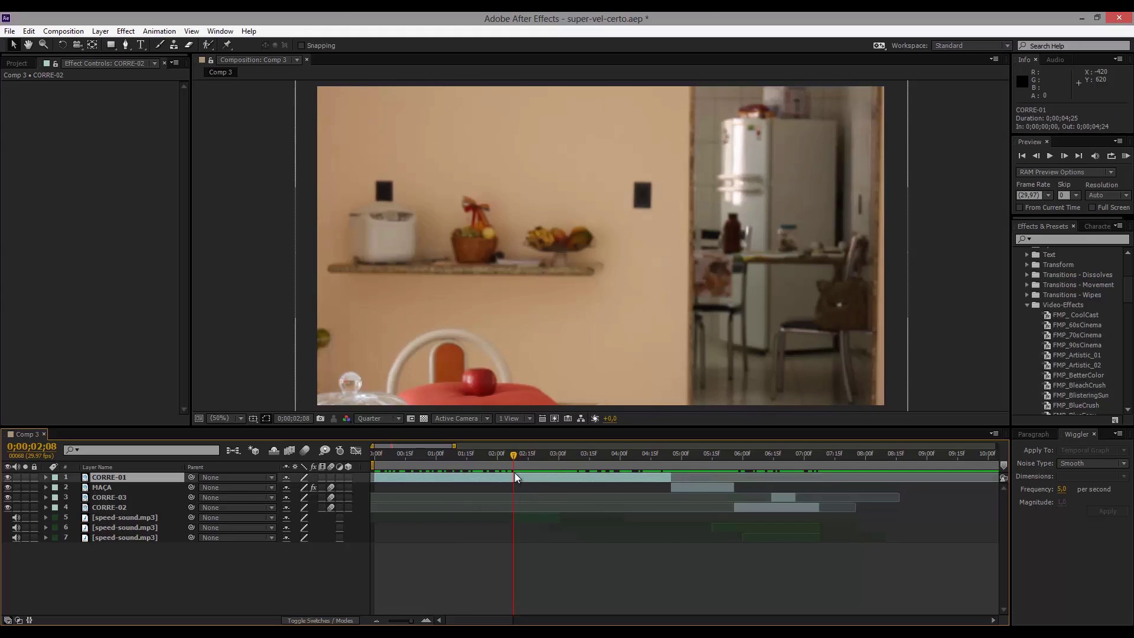
left_click(431, 621)
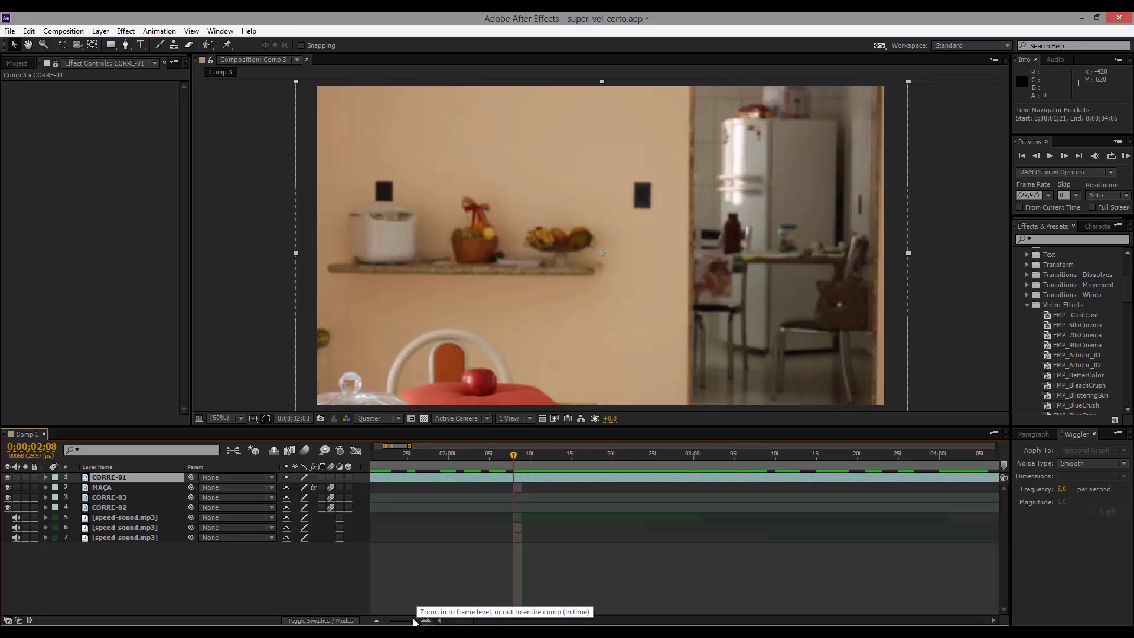
left_click(45, 477)
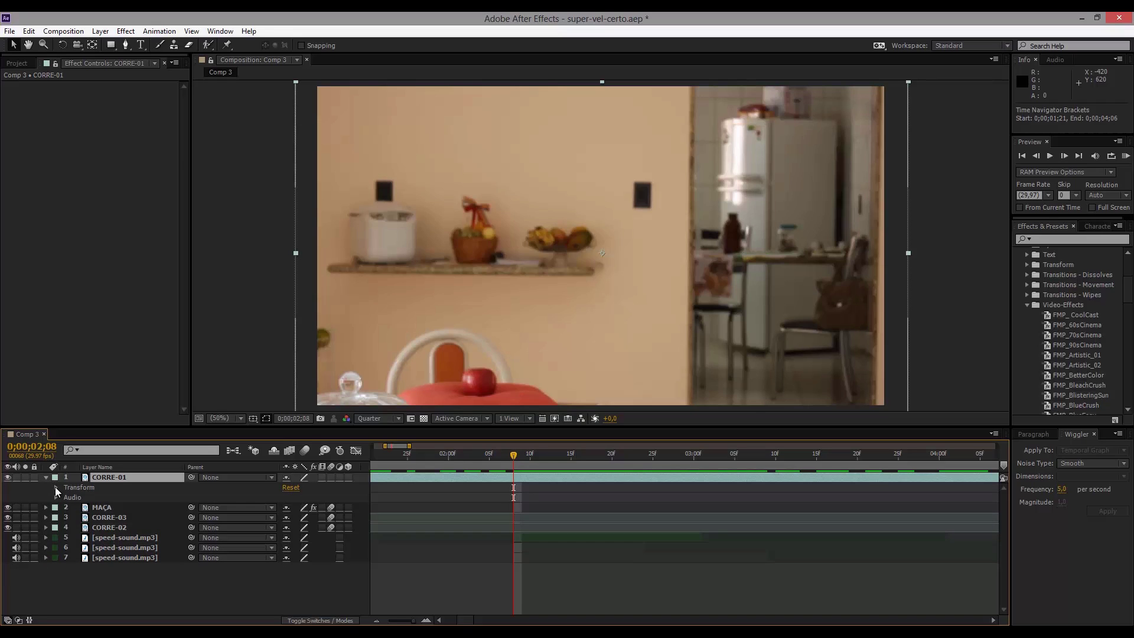
left_click(56, 487)
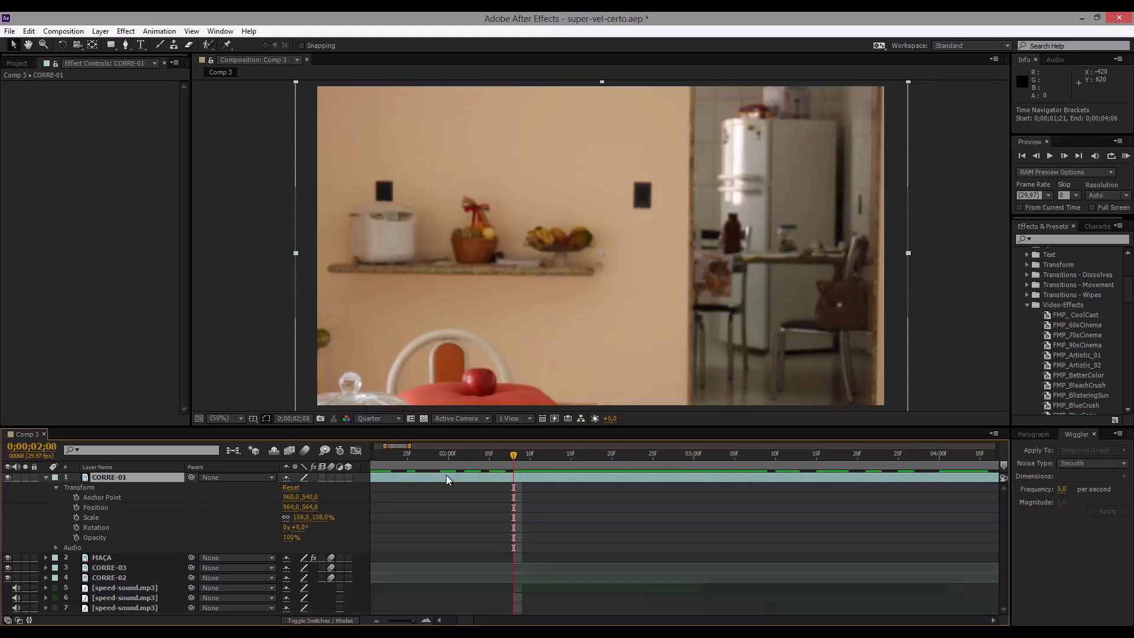
left_click_drag(514, 456, 587, 490)
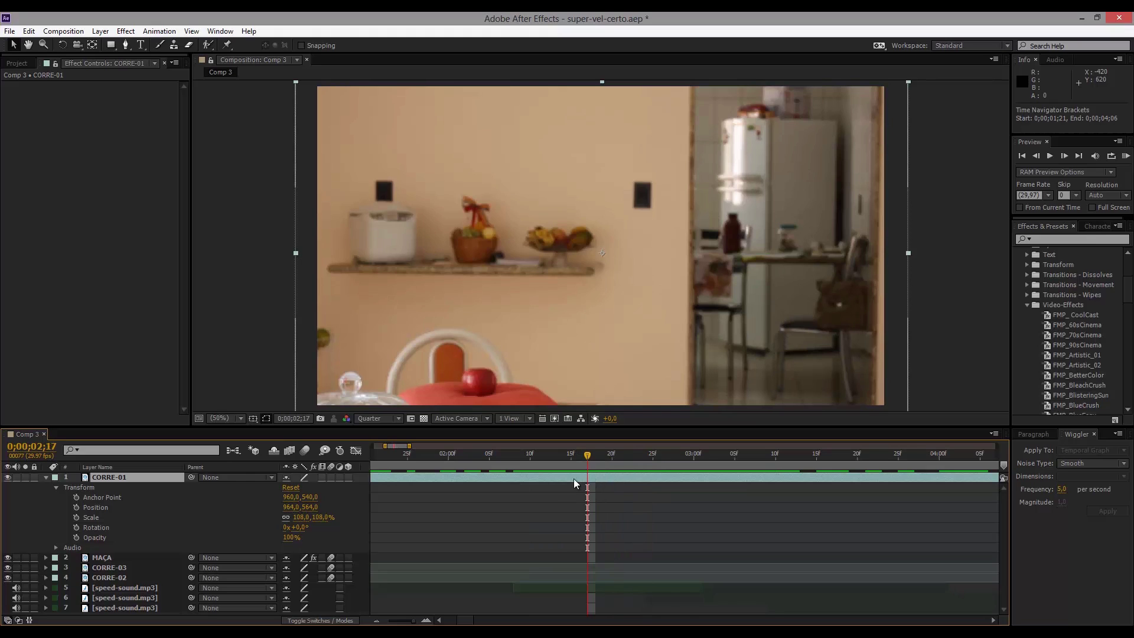
right_click(601, 476)
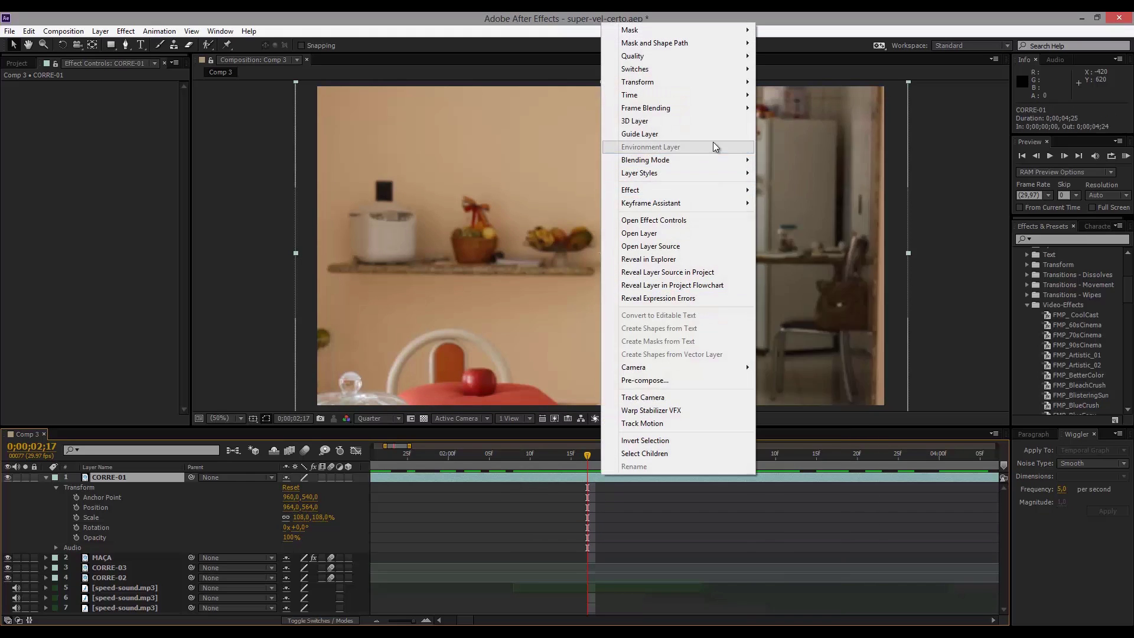
mouse_move(724, 173)
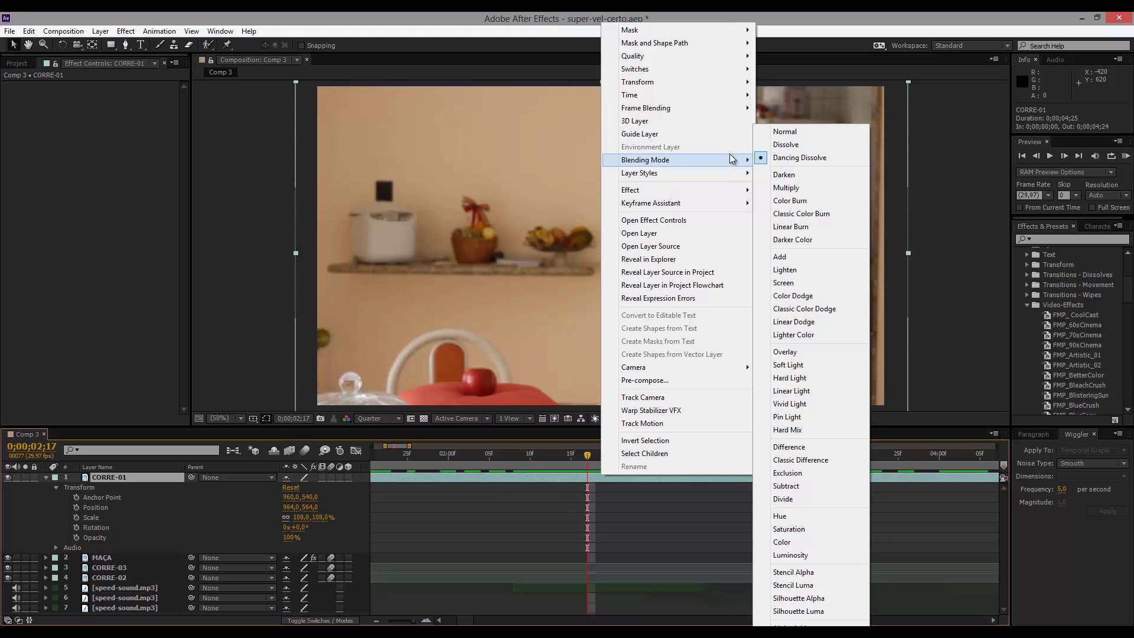
mouse_move(724, 96)
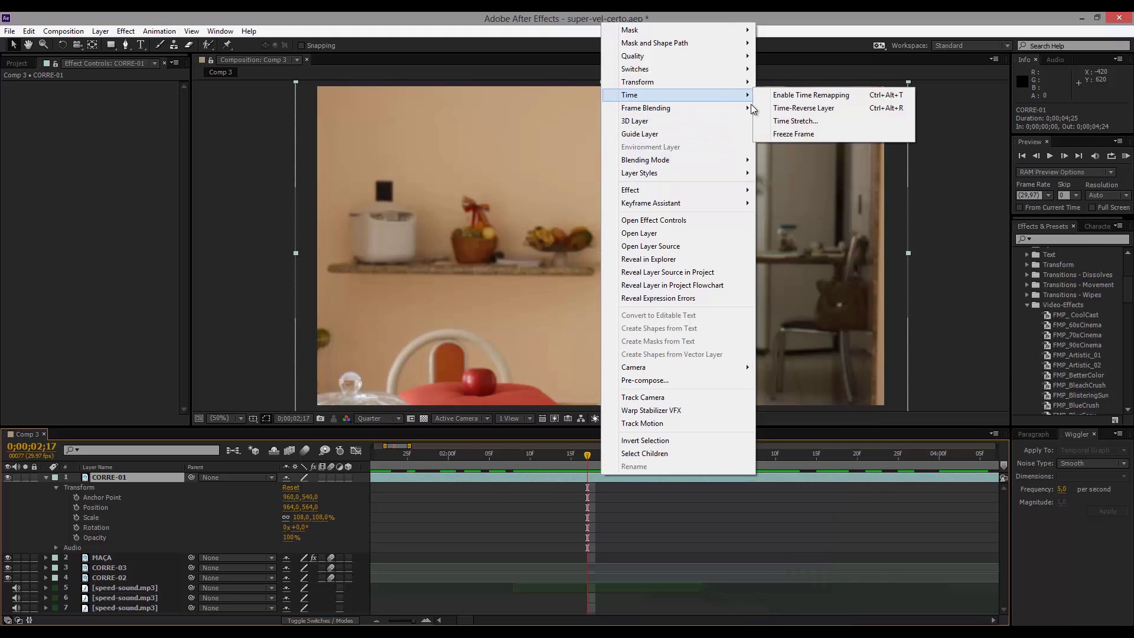
left_click(803, 99)
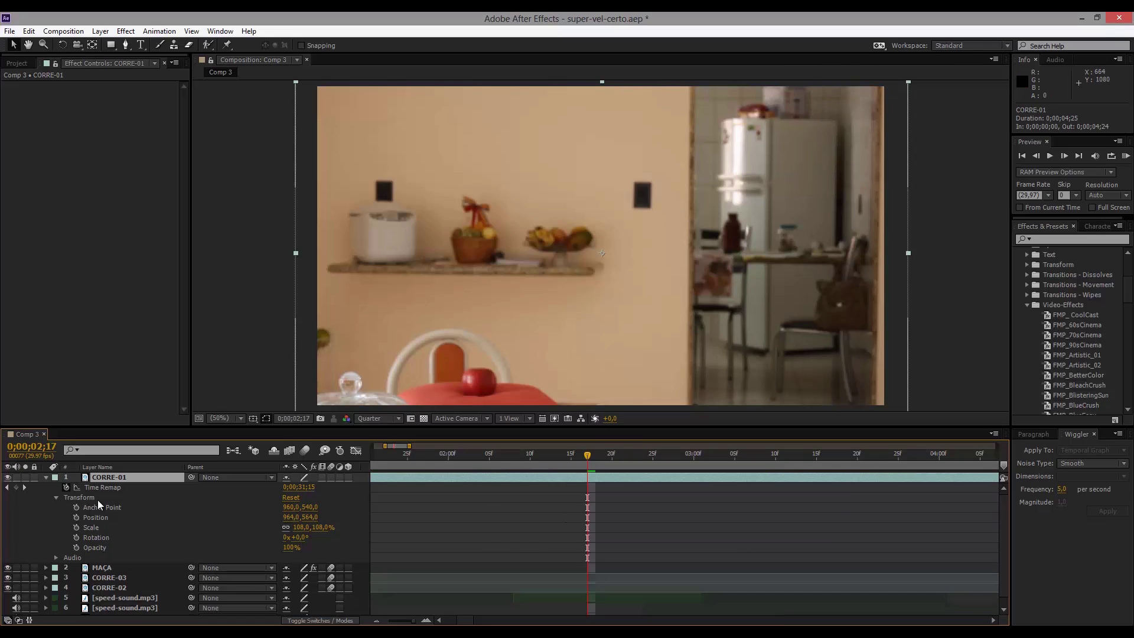
Step: Add Time Remap keyframes to CORRE-01 at 0;00;02;17 and 0;00;03;14
left_click(17, 487)
left_click_drag(589, 458, 809, 468)
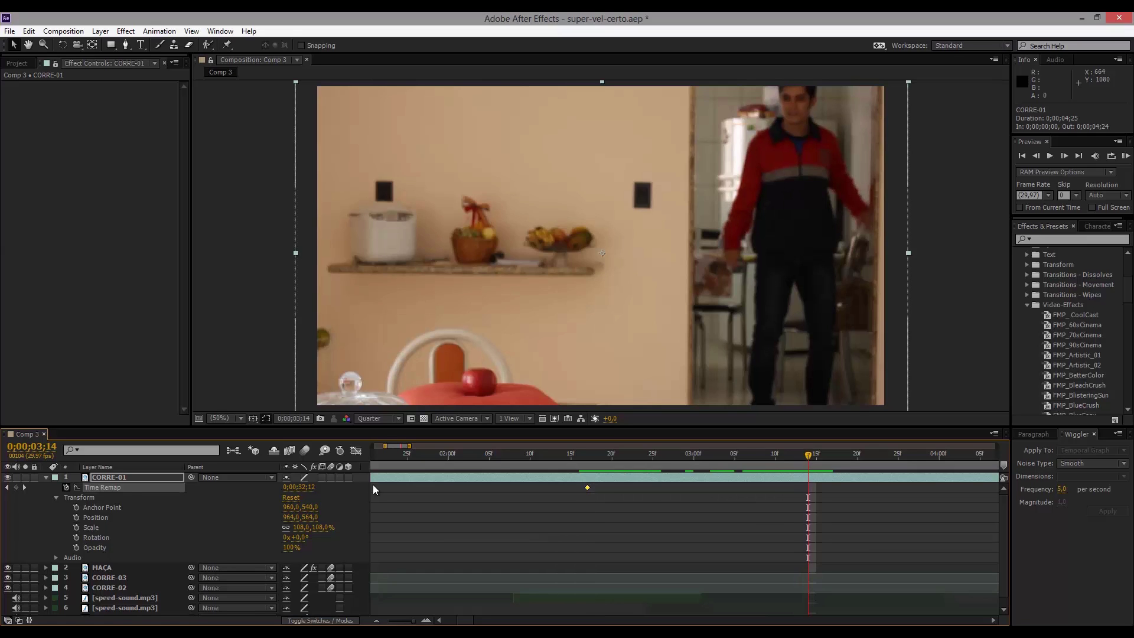
left_click(16, 487)
Step: Shift the second Time Remap keyframe of CORRE-01 earlier to 0;00;03;10 to speed up the run
left_click_drag(802, 456, 777, 462)
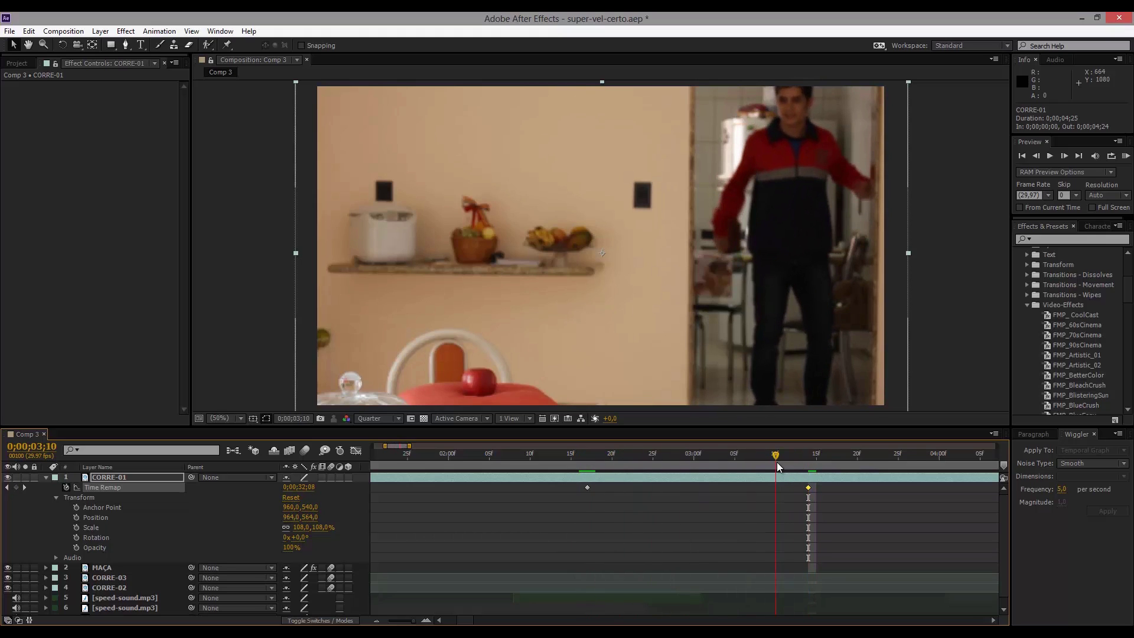
left_click(796, 488)
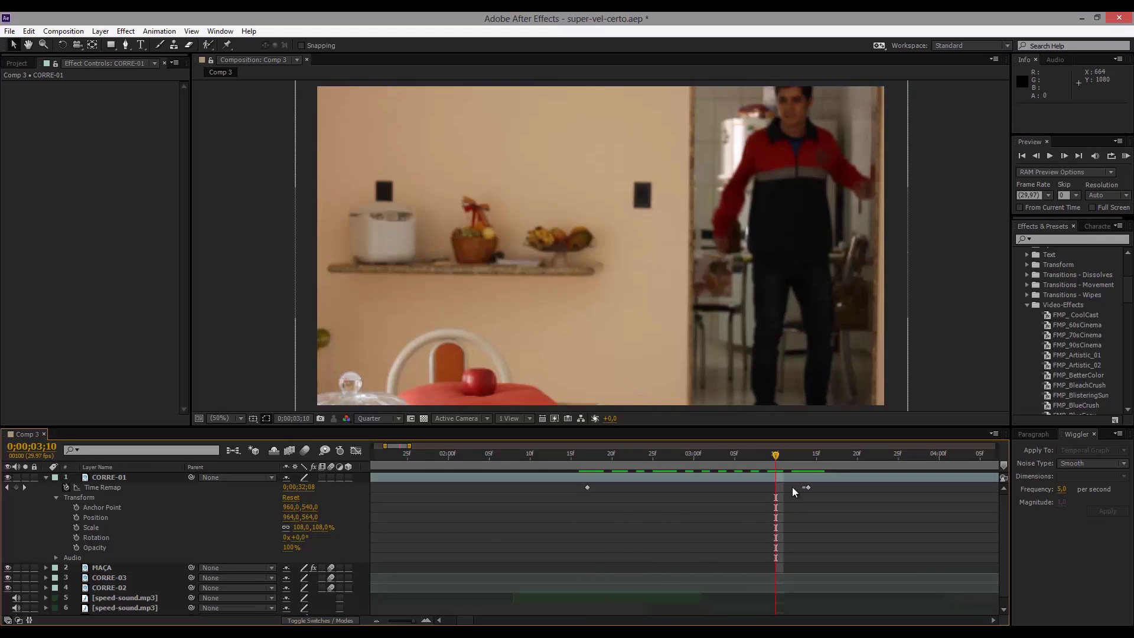
left_click_drag(807, 487, 594, 473)
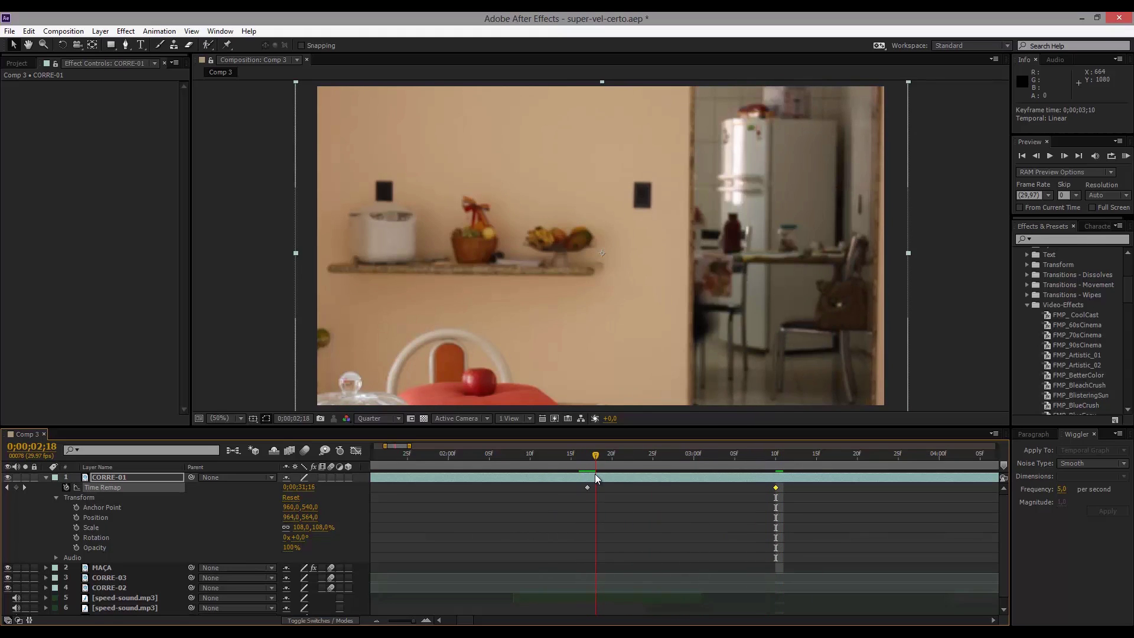
Step: Apply the CC Force Motion Blur effect to CORRE-01 with the current time at 0;00;03;00
left_click(628, 477)
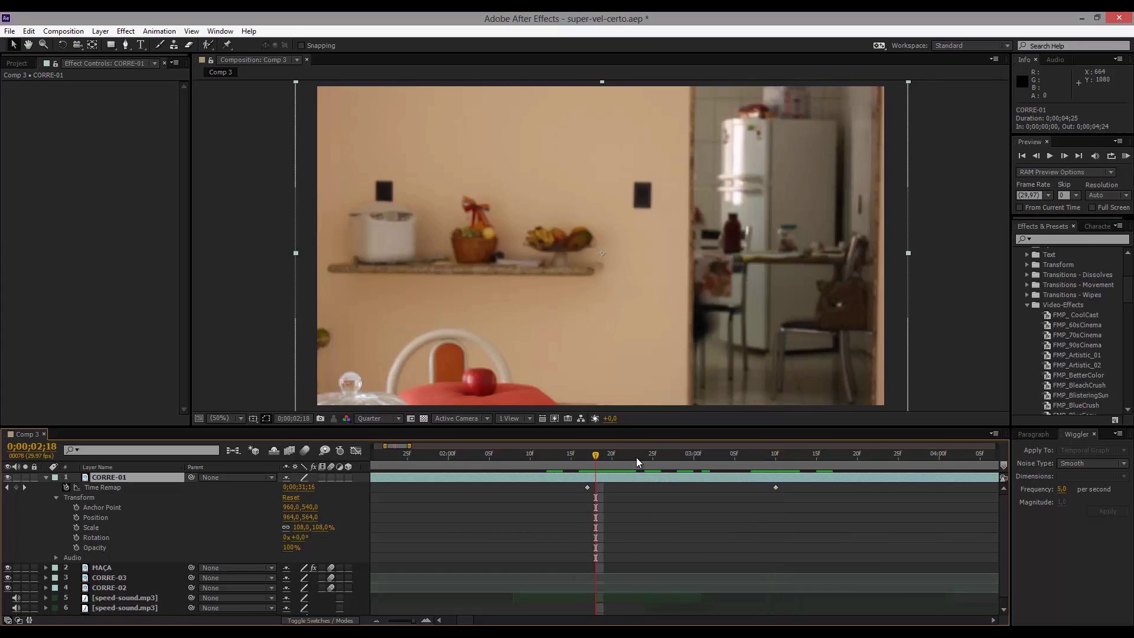
left_click(693, 464)
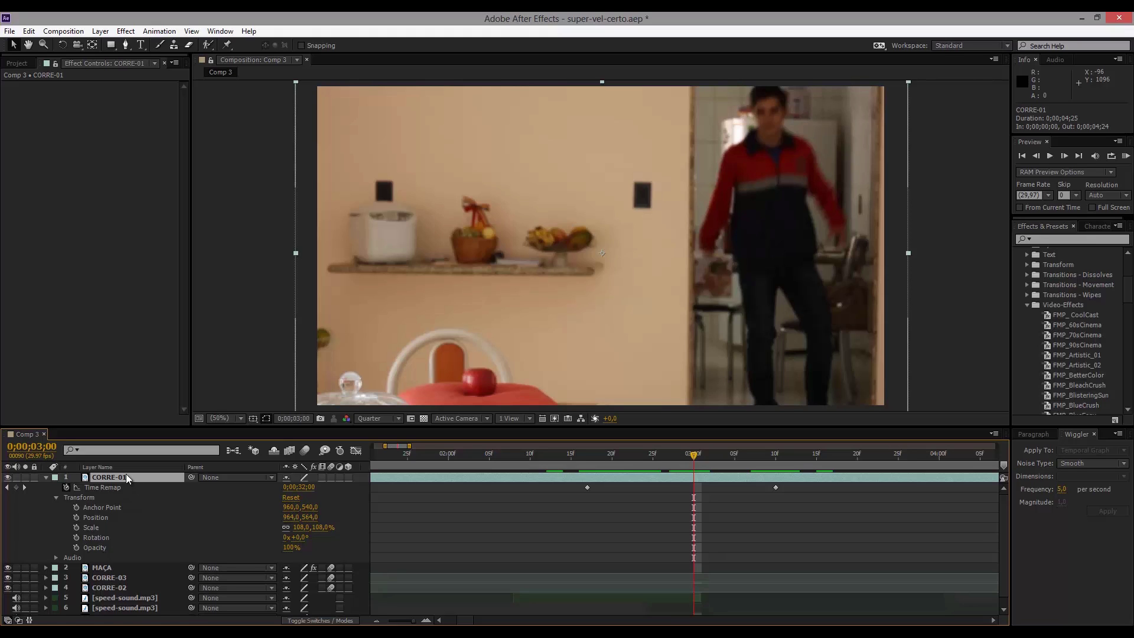
left_click(125, 33)
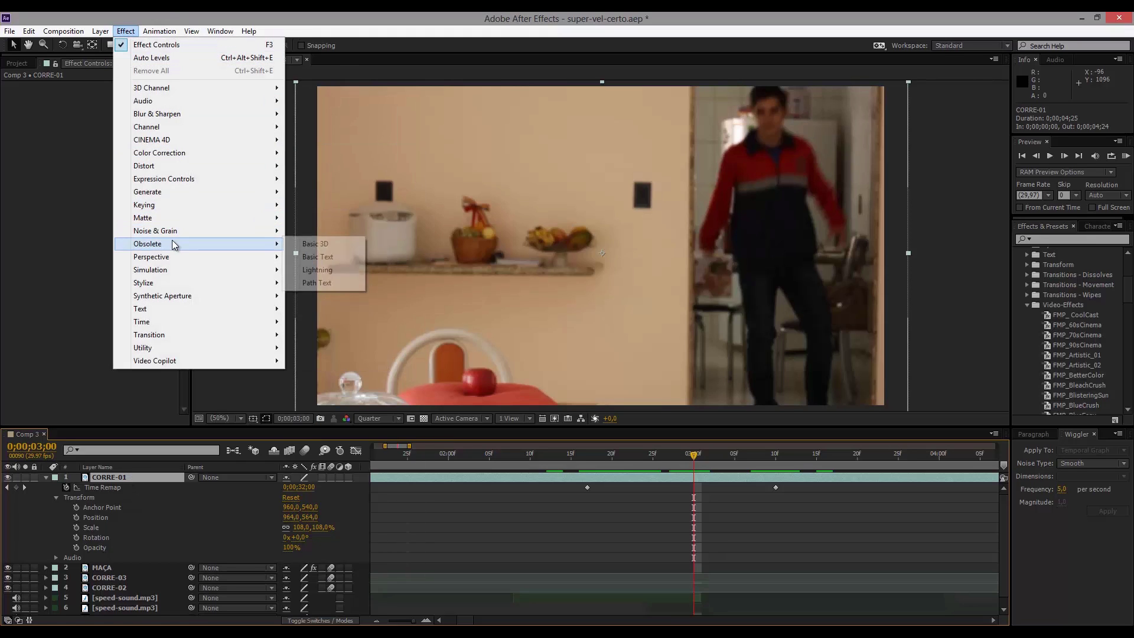
mouse_move(204, 320)
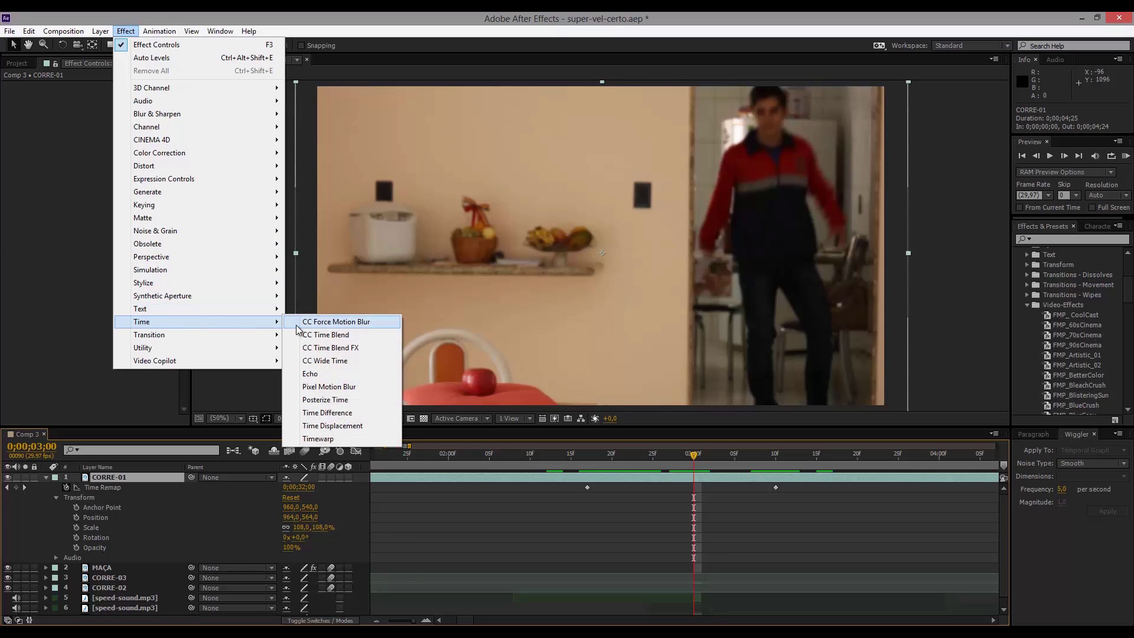
left_click(367, 322)
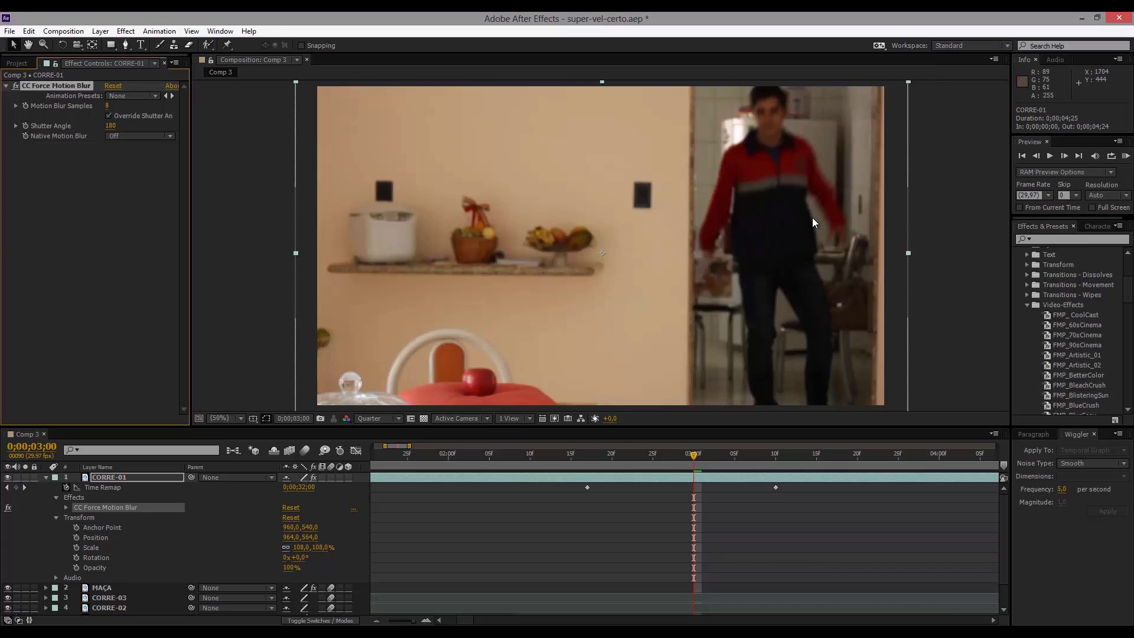
left_click(376, 420)
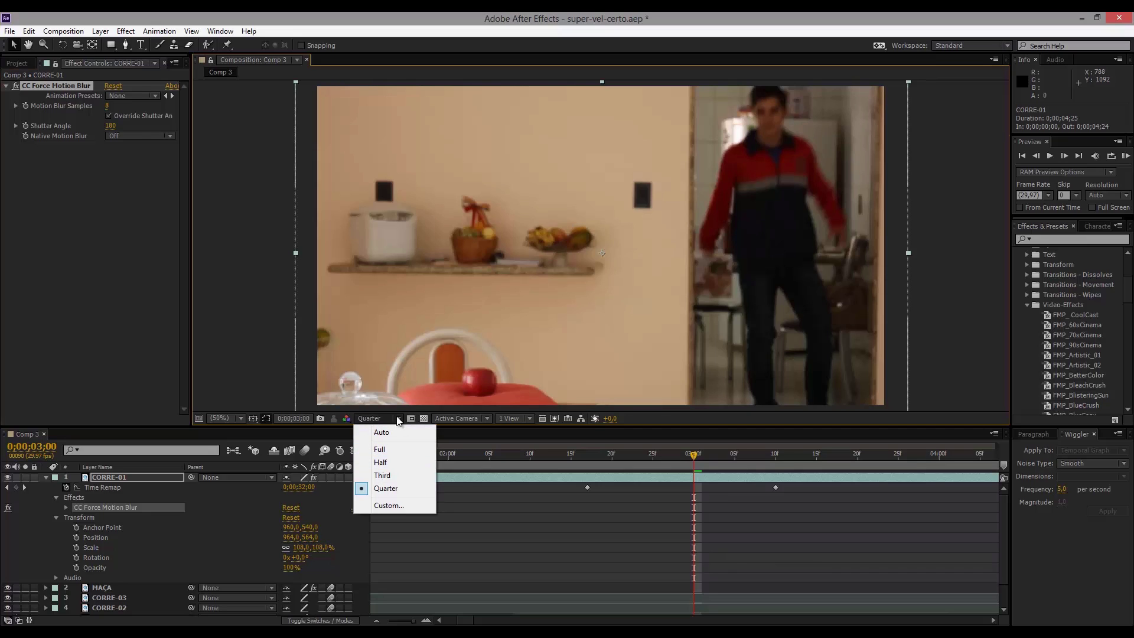
left_click(512, 432)
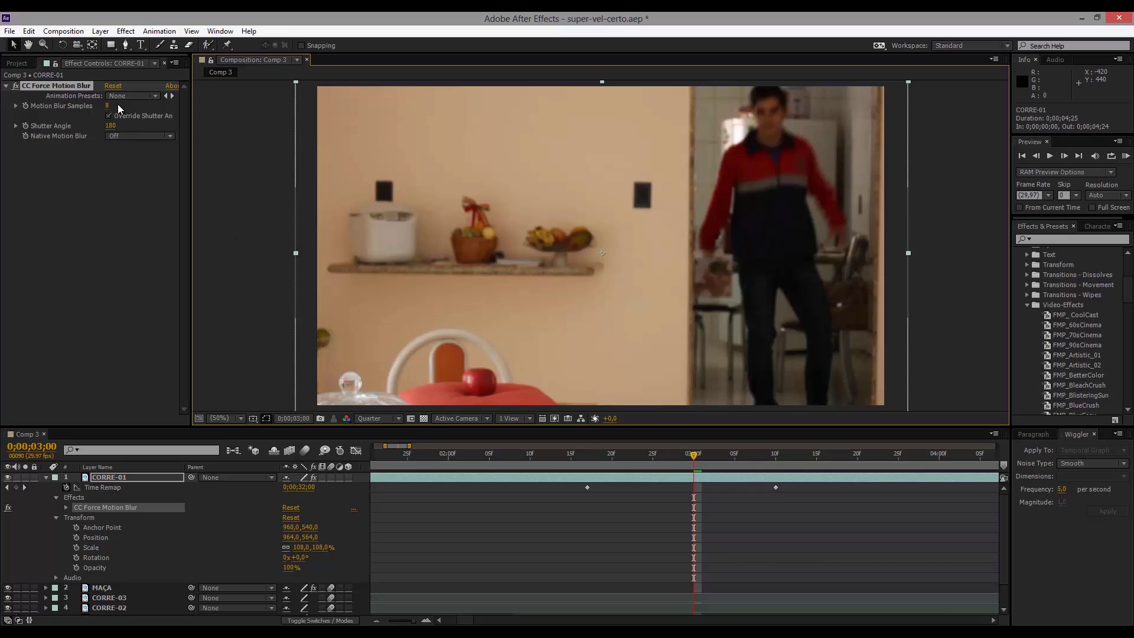
Step: Set CC Force Motion Blur to 180 Motion Blur Samples and a Shutter Angle of 1106, and check the blur at 0;00;02;26
left_click_drag(108, 107, 114, 106)
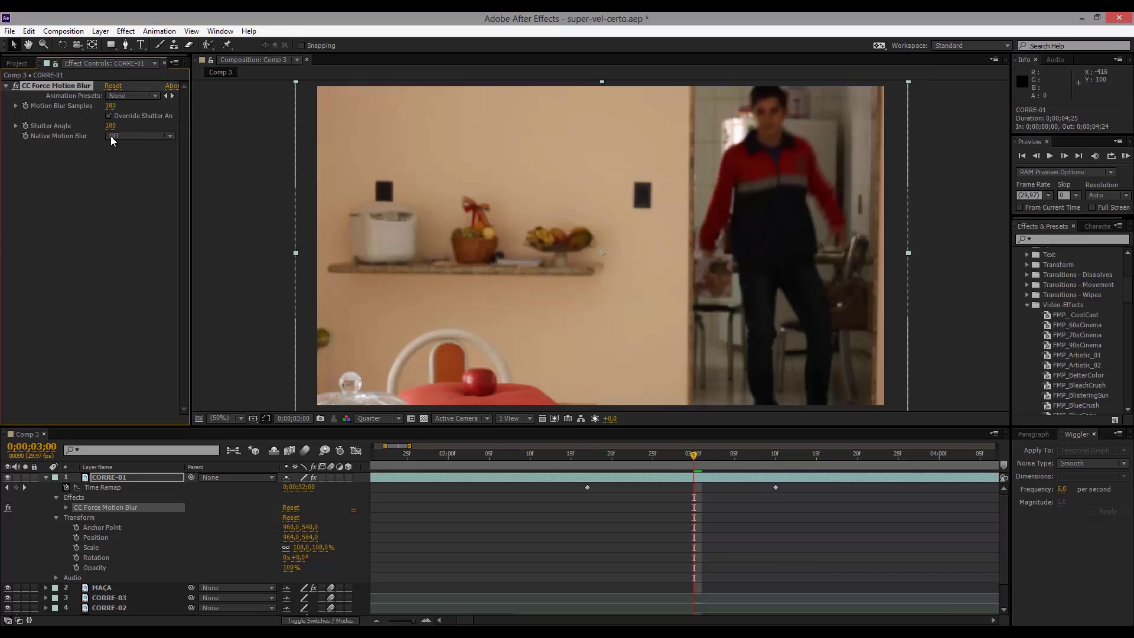
left_click_drag(110, 130, 537, 132)
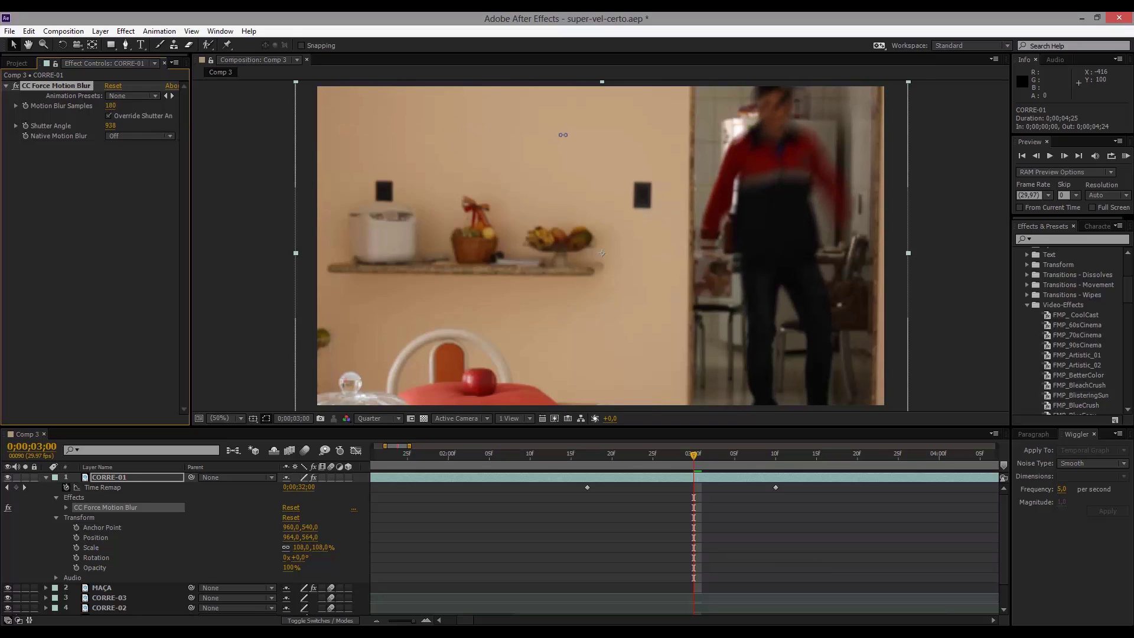
left_click_drag(614, 135, 635, 135)
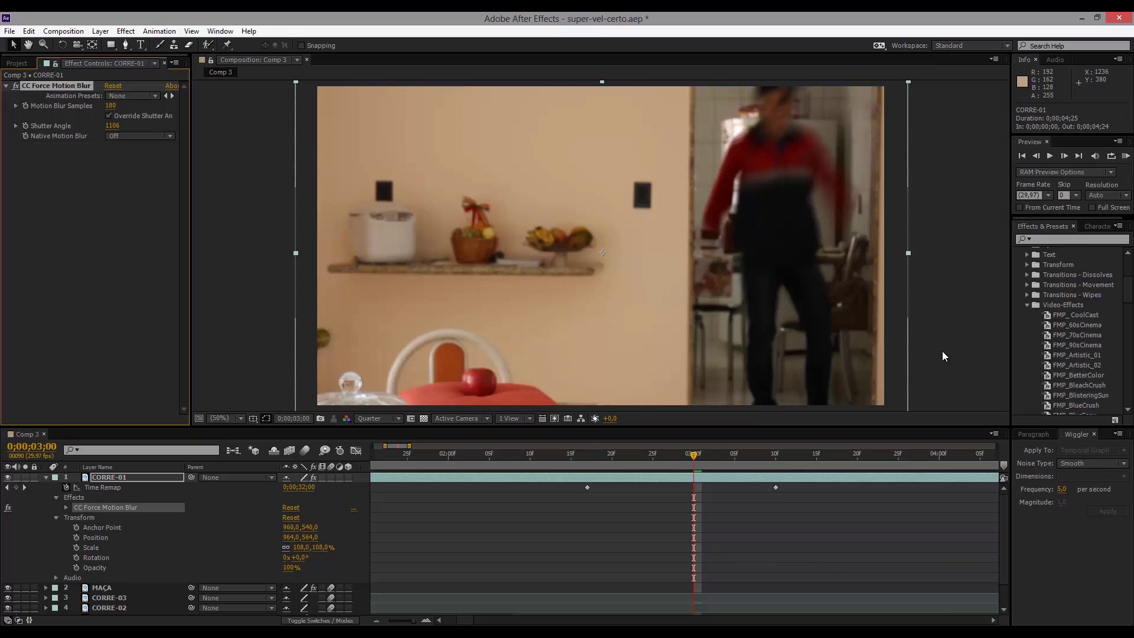
left_click(687, 459)
left_click_drag(687, 459, 661, 463)
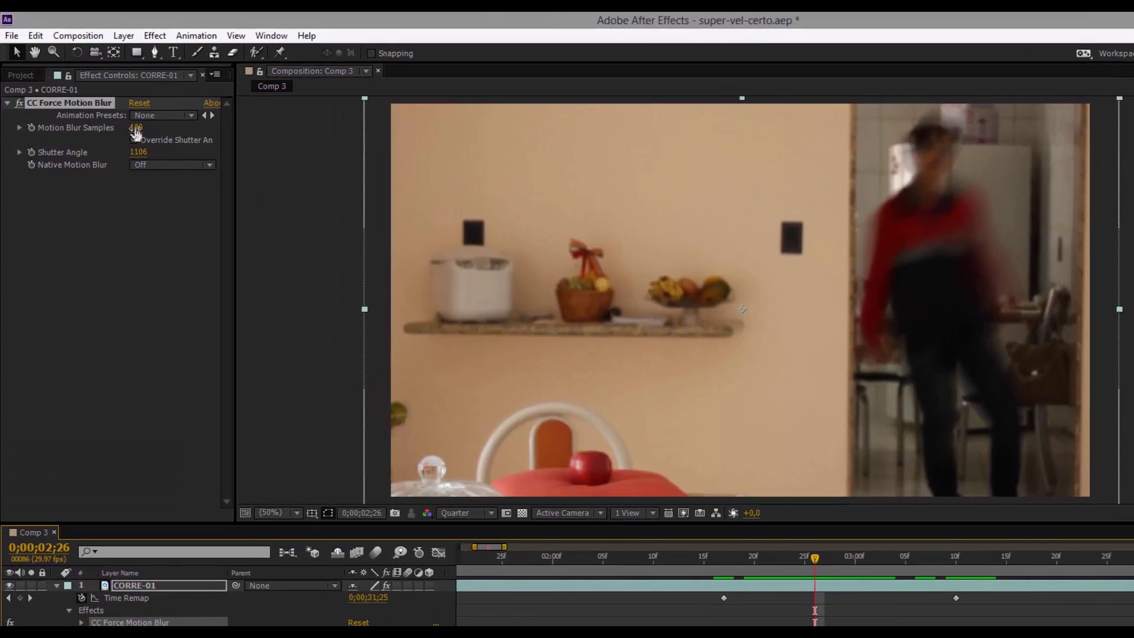
Step: Try a Motion Blur Samples value of 255 and return it to 180
left_click_drag(110, 106, 270, 140)
left_click(137, 128)
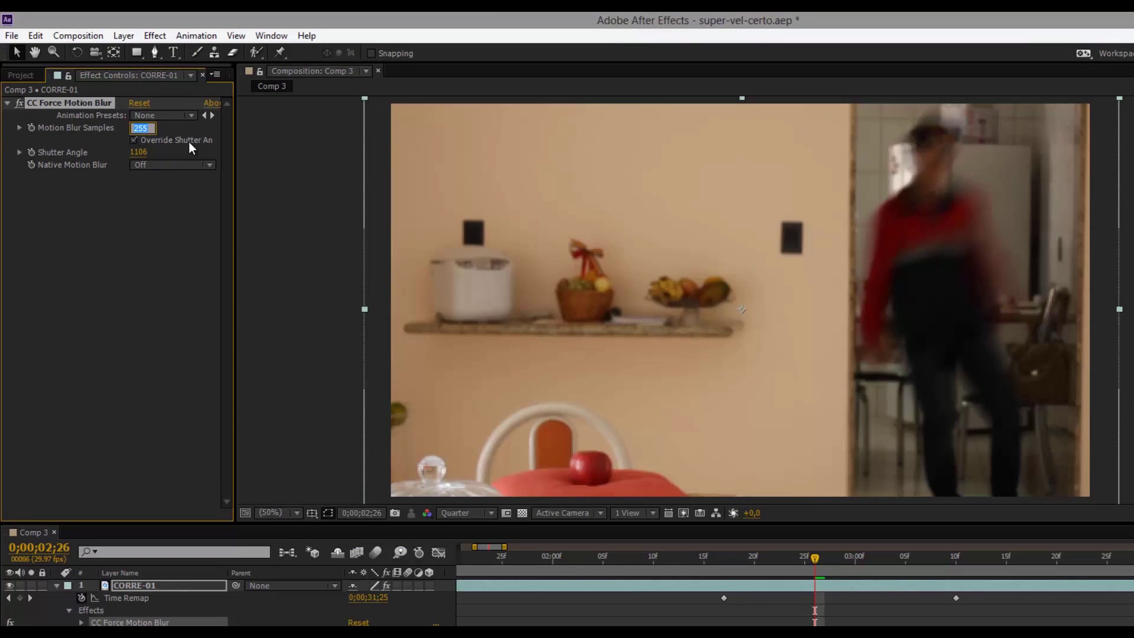
type("180")
left_click(143, 240)
Step: Turn on motion blur for the composition and the CORRE-01 layer, and check the blurred run up to 0;00;02;28
left_click_drag(815, 552, 768, 569)
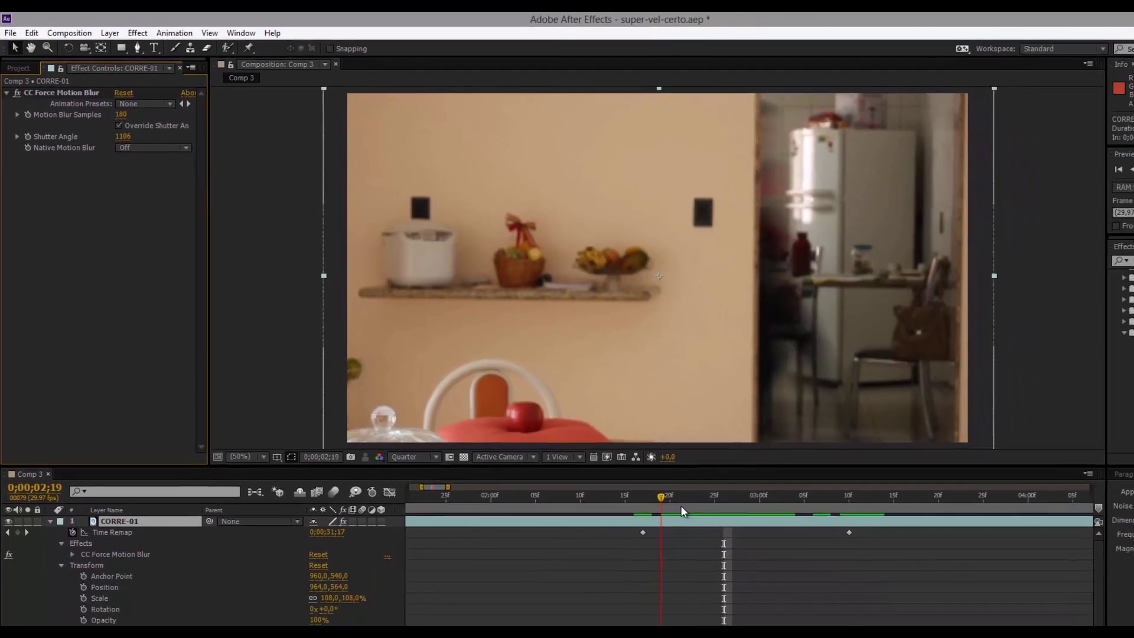
mouse_move(682, 506)
left_mouse_down()
mouse_move(709, 506)
mouse_move(676, 504)
mouse_move(703, 506)
mouse_move(679, 514)
left_mouse_up()
left_click_drag(629, 477, 629, 477)
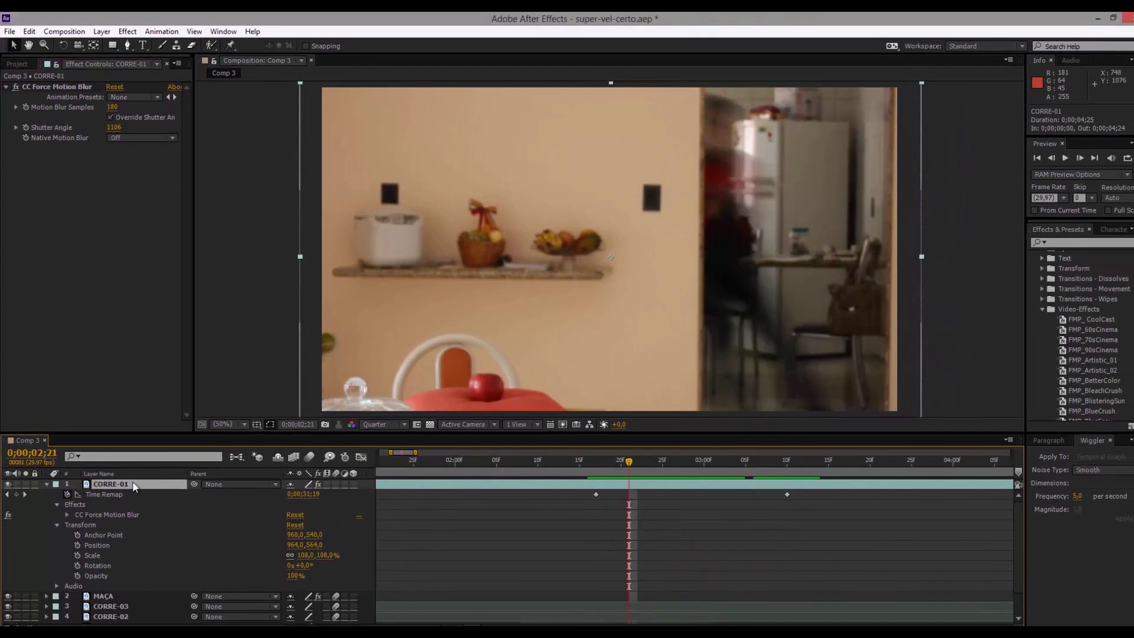
left_click(311, 457)
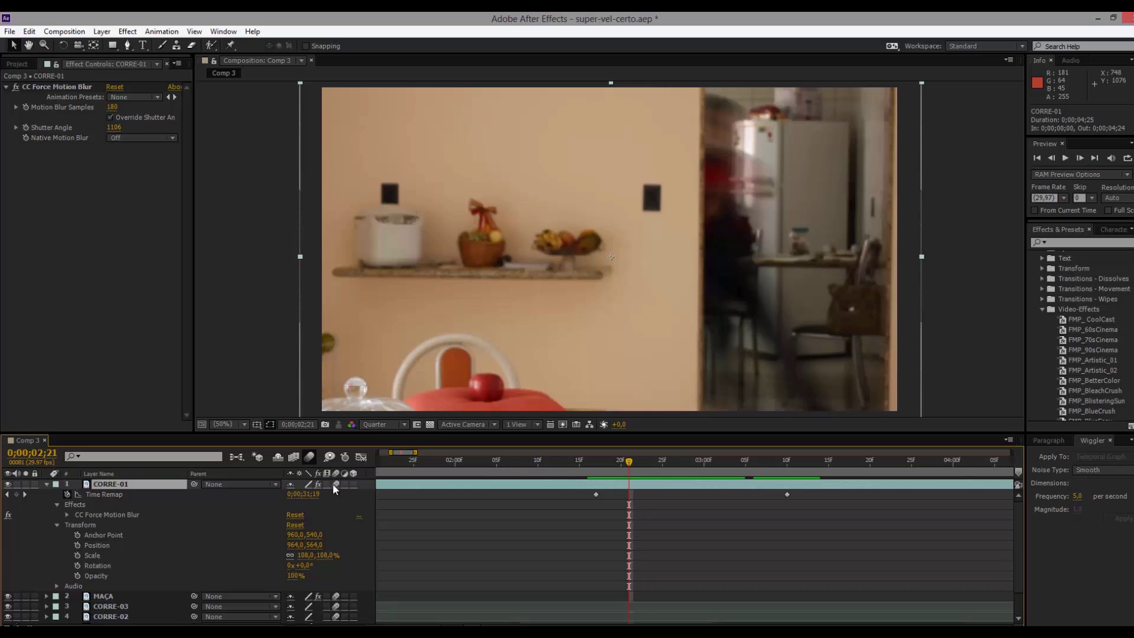
left_click_drag(624, 467, 687, 460)
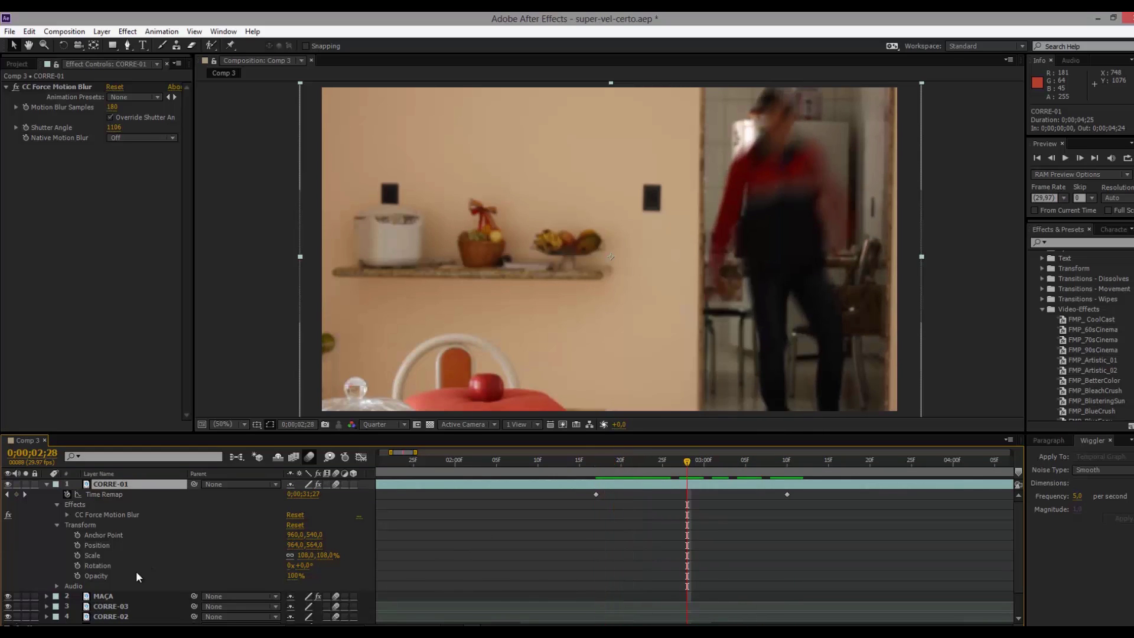
Step: Display the audio waveform of the first speed-sound.mp3 layer and check it against the runner's entrance at 0;00;02;24
scroll(137, 576, "down", 2)
left_click(46, 598)
left_click(57, 598)
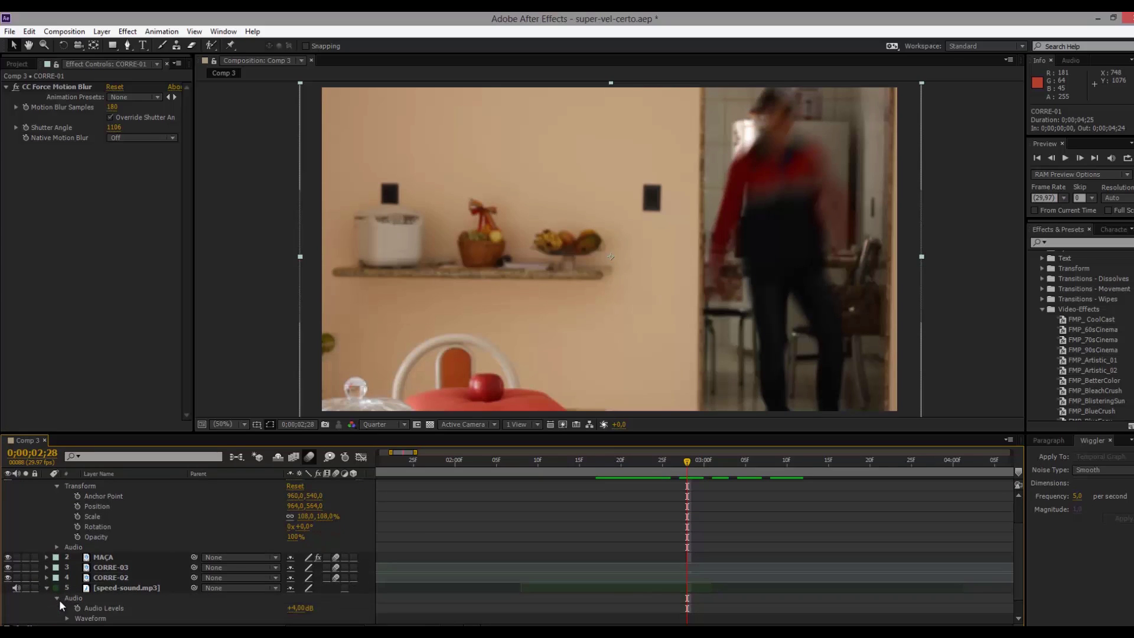
left_click(66, 595)
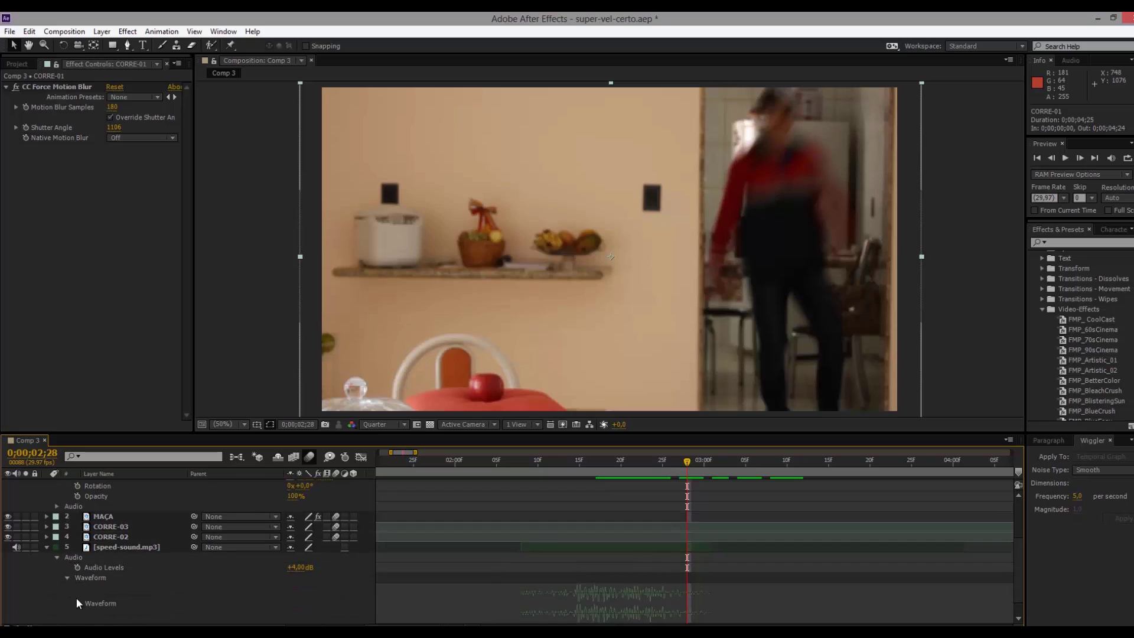
left_click_drag(685, 459, 653, 485)
key(";")
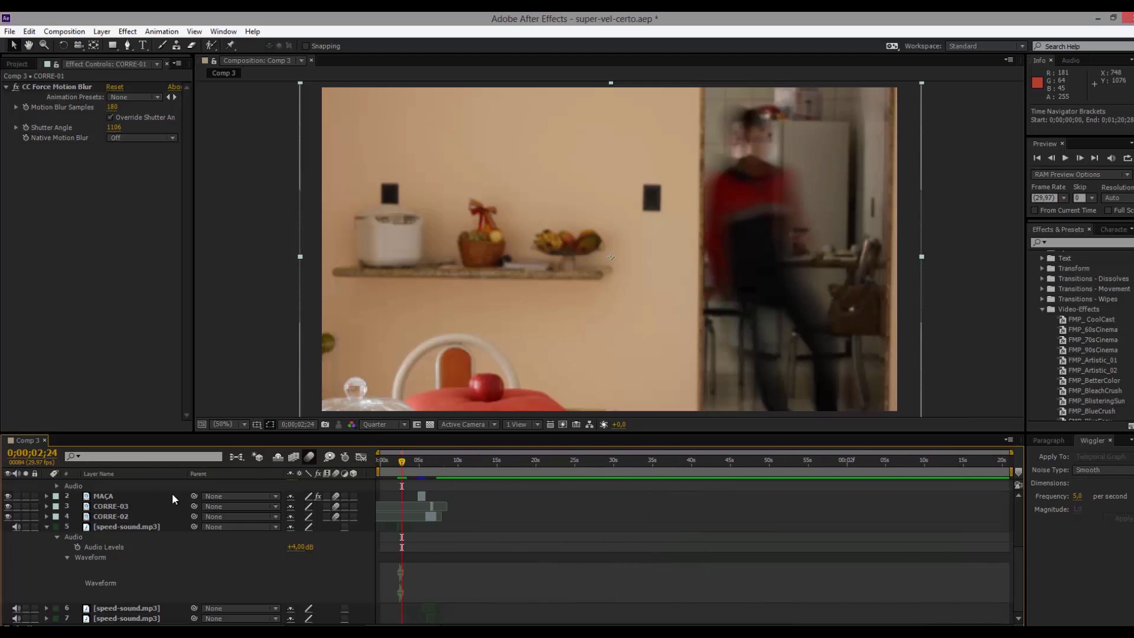
Step: Collapse the properties of the first speed-sound.mp3 layer and the CORRE-01 layer
left_click(46, 527)
scroll(124, 513, "up", 2)
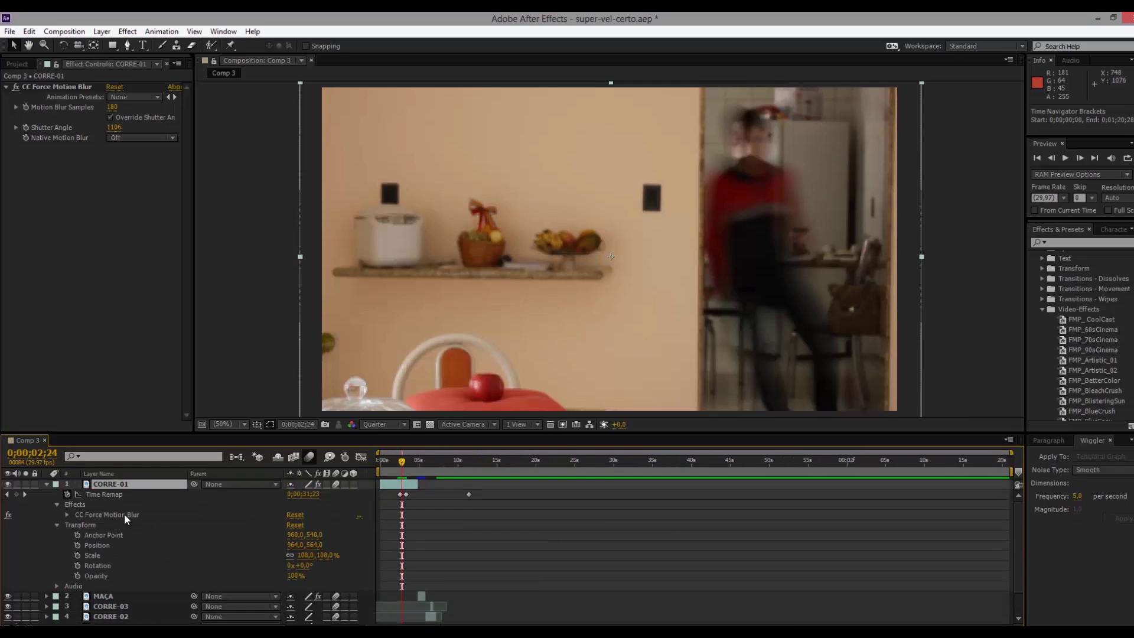
left_click(46, 484)
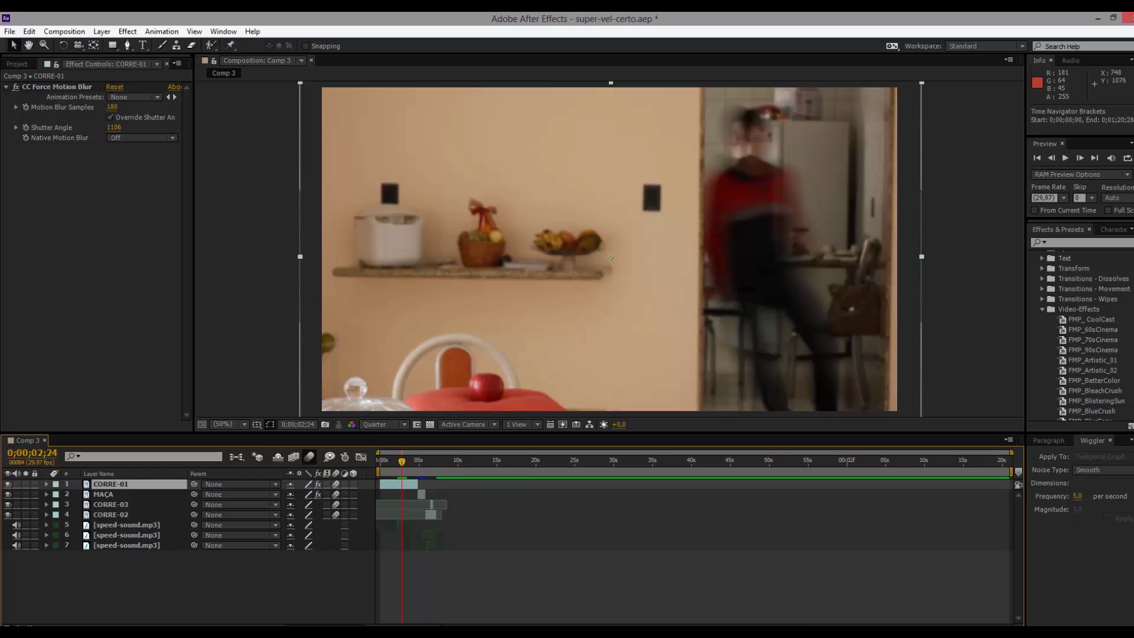
Step: Play a RAM preview of the composition from the beginning to review the blurred run with its sound
key("=")
key("KP_0")
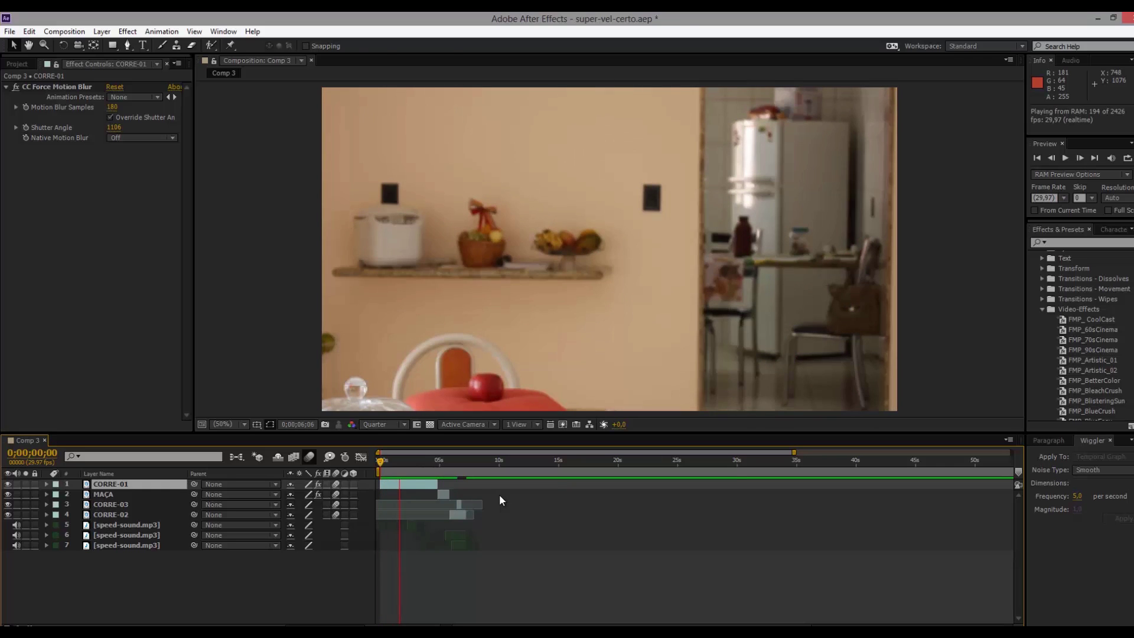
key("space")
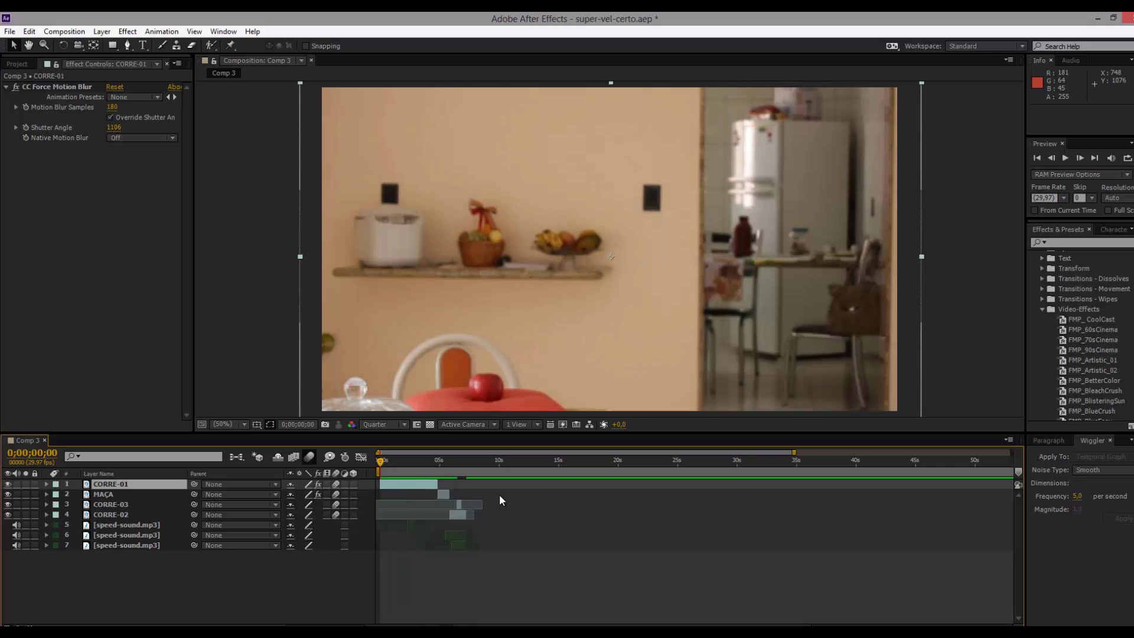
mouse_move(384, 458)
left_mouse_down()
mouse_move(439, 459)
mouse_move(385, 459)
left_mouse_up()
key("space")
key("space")
key("space")
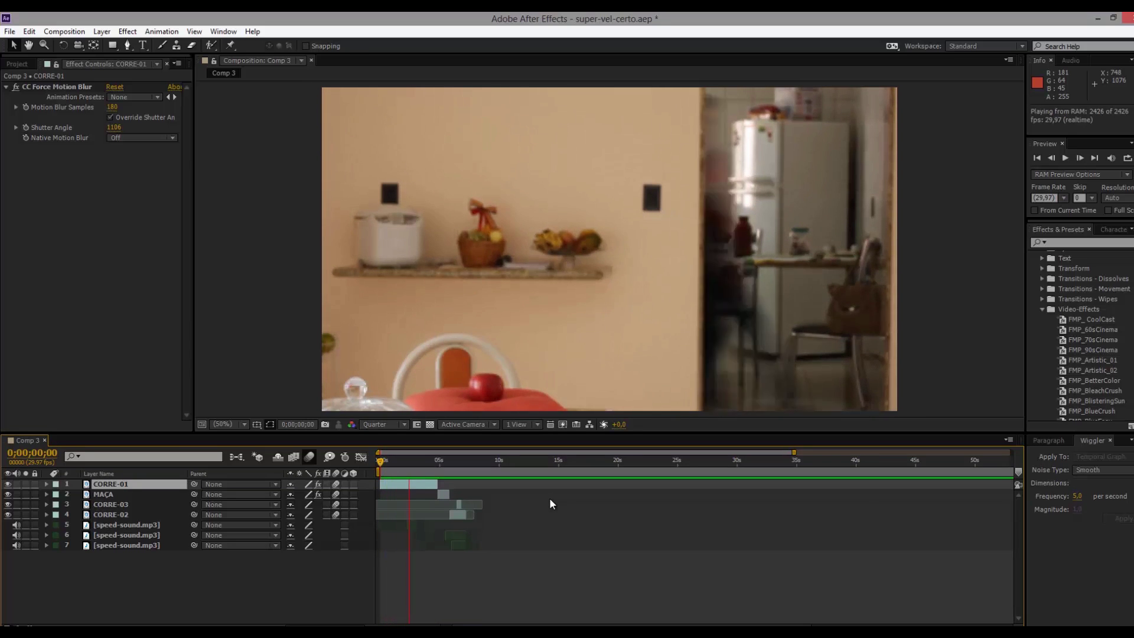
key("space")
Step: Time-stretch the CORRE-01 layer with a Stretch Factor of 70, holding the layer in-point
left_click_drag(381, 458, 415, 458)
right_click(424, 483)
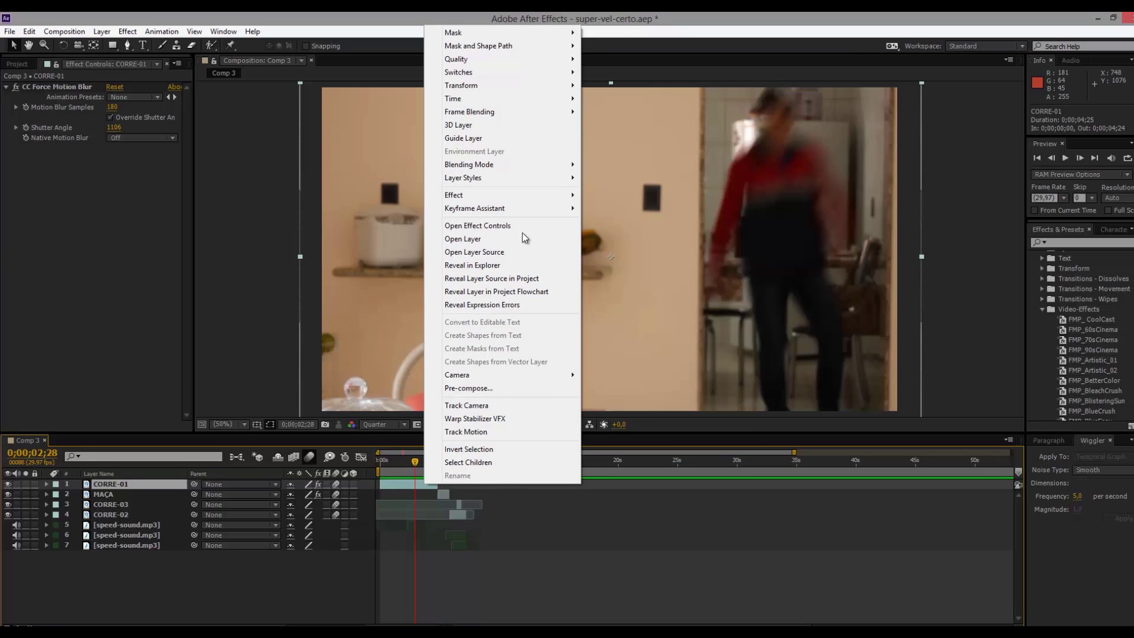
mouse_move(555, 99)
left_click(628, 125)
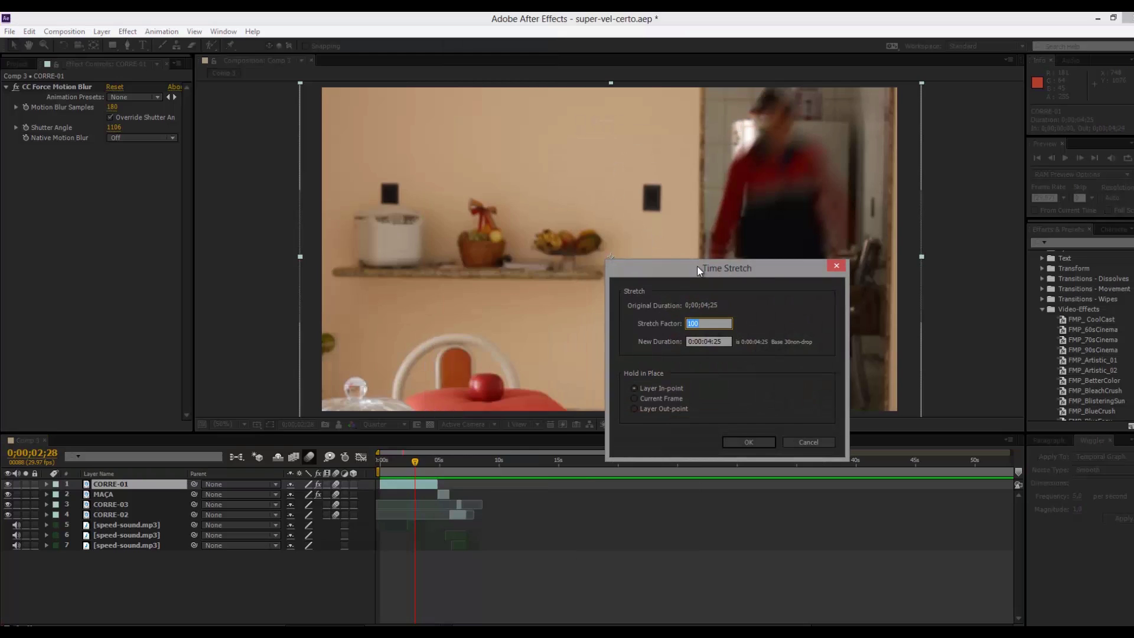
type("70")
left_click(749, 437)
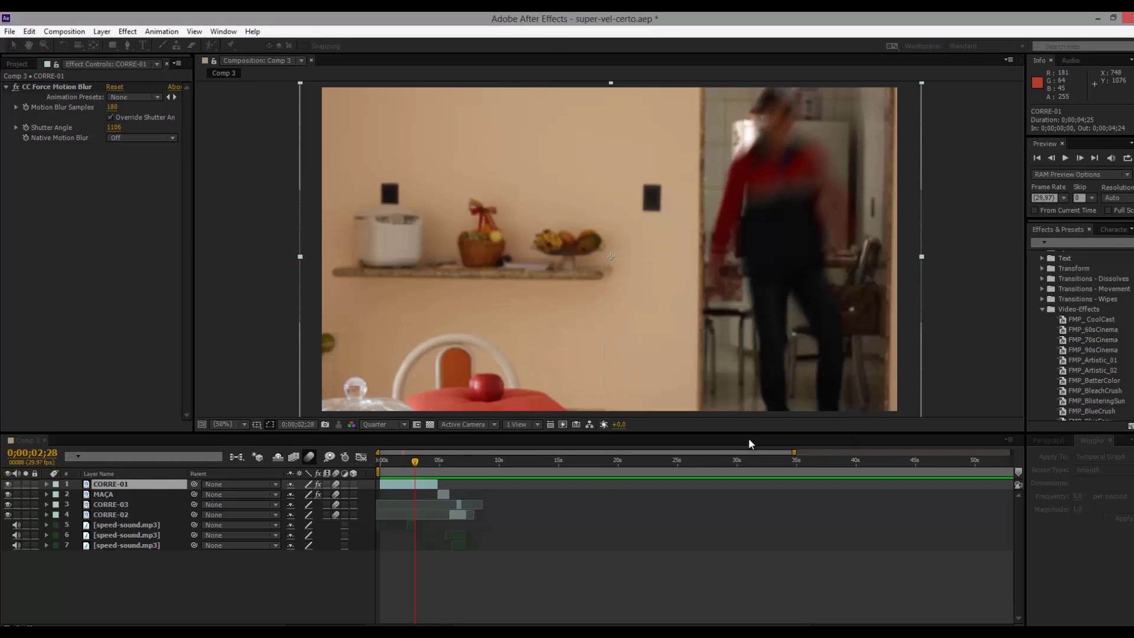
Step: Preview the time-stretched CORRE-01 run from 0;00;00;00 and check its speed against the sound
left_click_drag(414, 462, 366, 462)
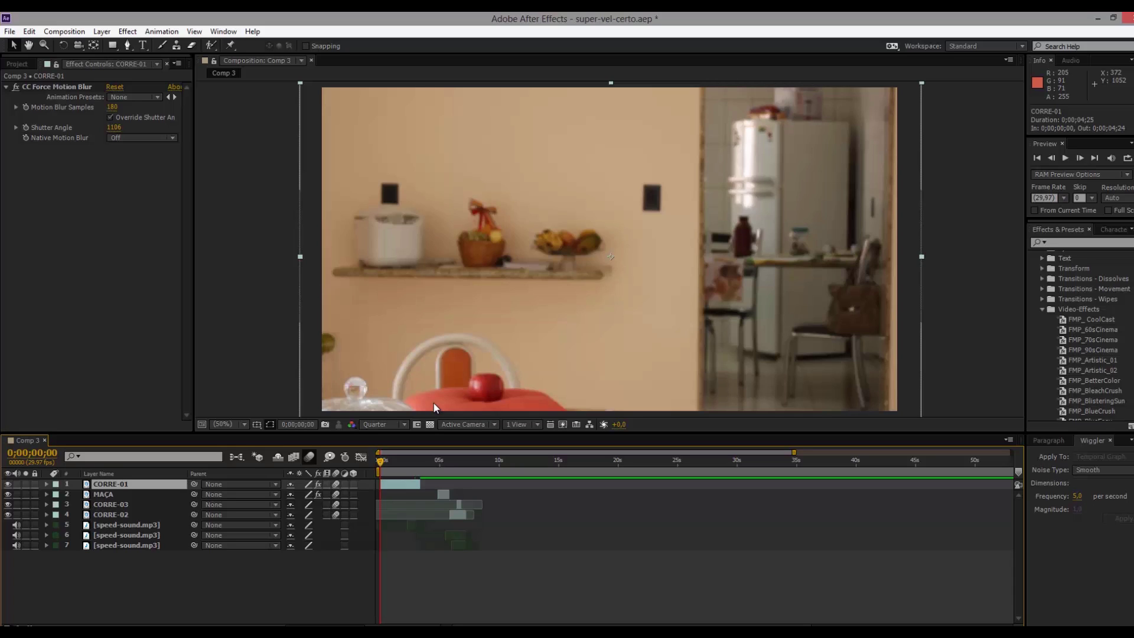
key("KP_0")
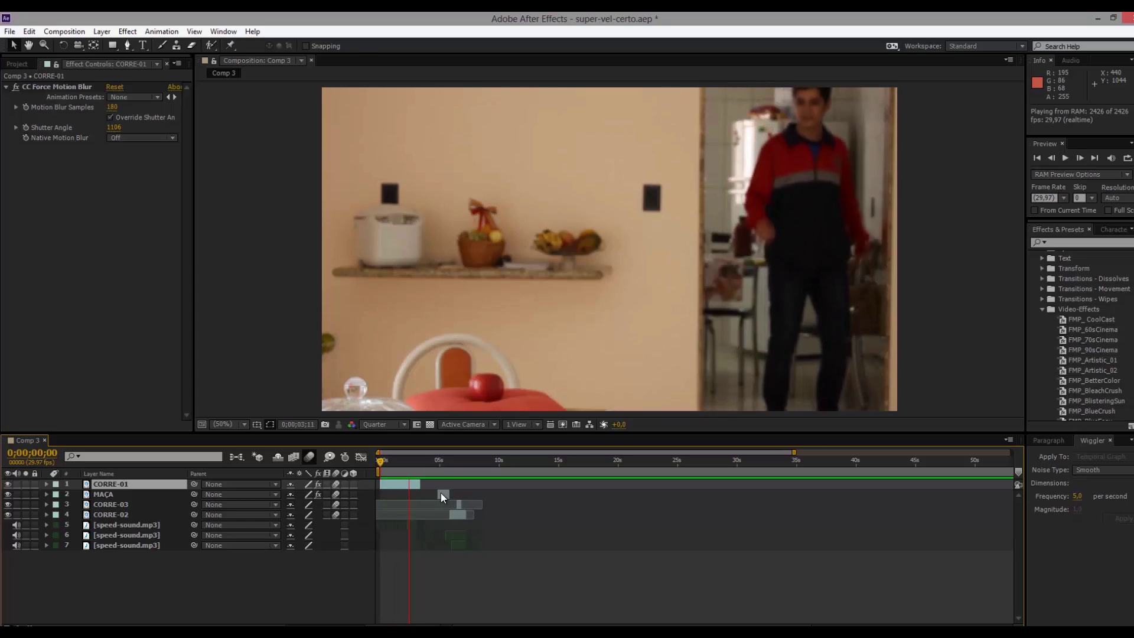
left_click(391, 481)
key("KP_0")
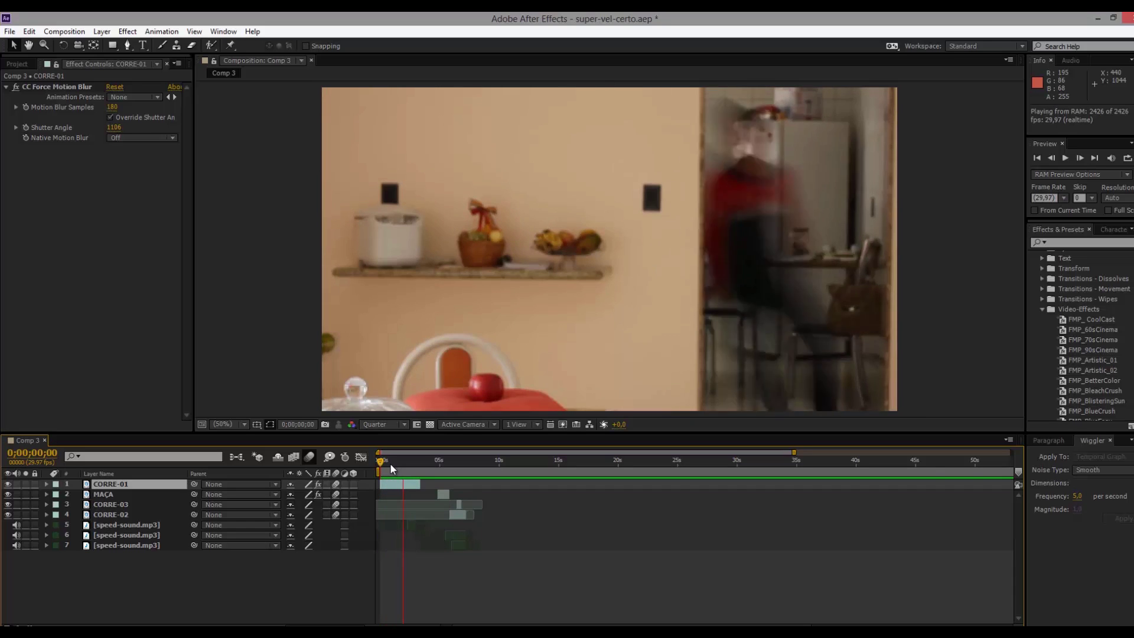
left_click(385, 464)
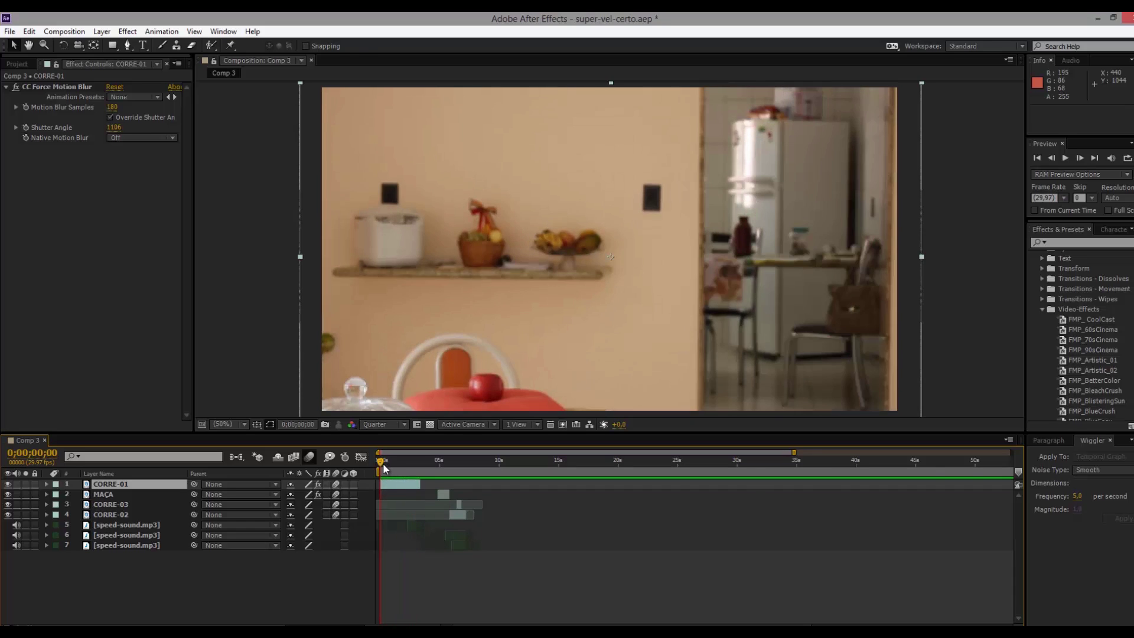
Step: Move the first speed-sound.mp3 layer slightly earlier, starting at about 2 seconds, to match the shortened CORRE-01 run
left_click(410, 523)
left_click_drag(794, 452, 590, 452)
left_click_drag(446, 522, 437, 523)
left_click_drag(591, 452, 619, 452)
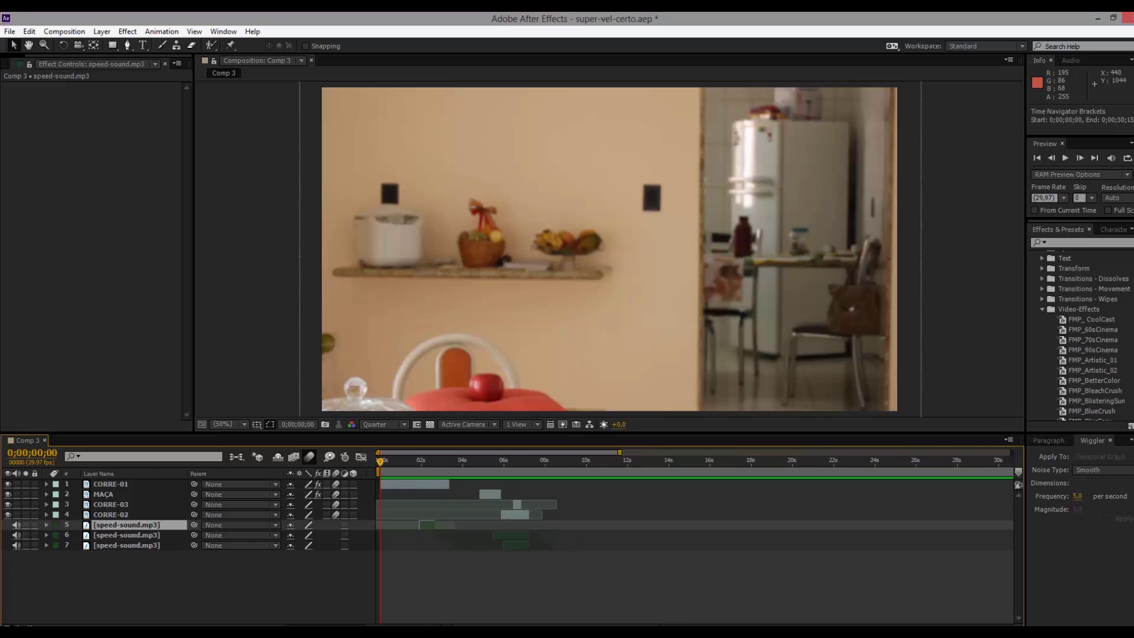
Step: Examine the runner's entrance frame by frame between about 0;00;02;04 and 0;00;02;07
left_click_drag(381, 467, 424, 477)
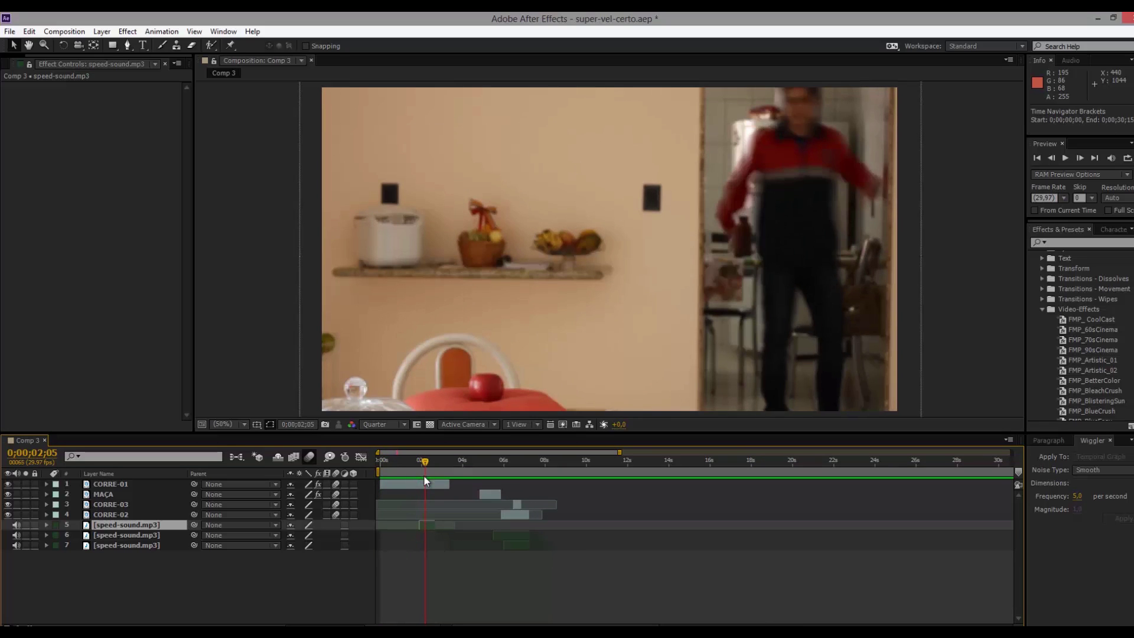
left_click_drag(424, 476, 424, 480)
left_click_drag(427, 462, 412, 470)
left_click_drag(404, 473, 427, 476)
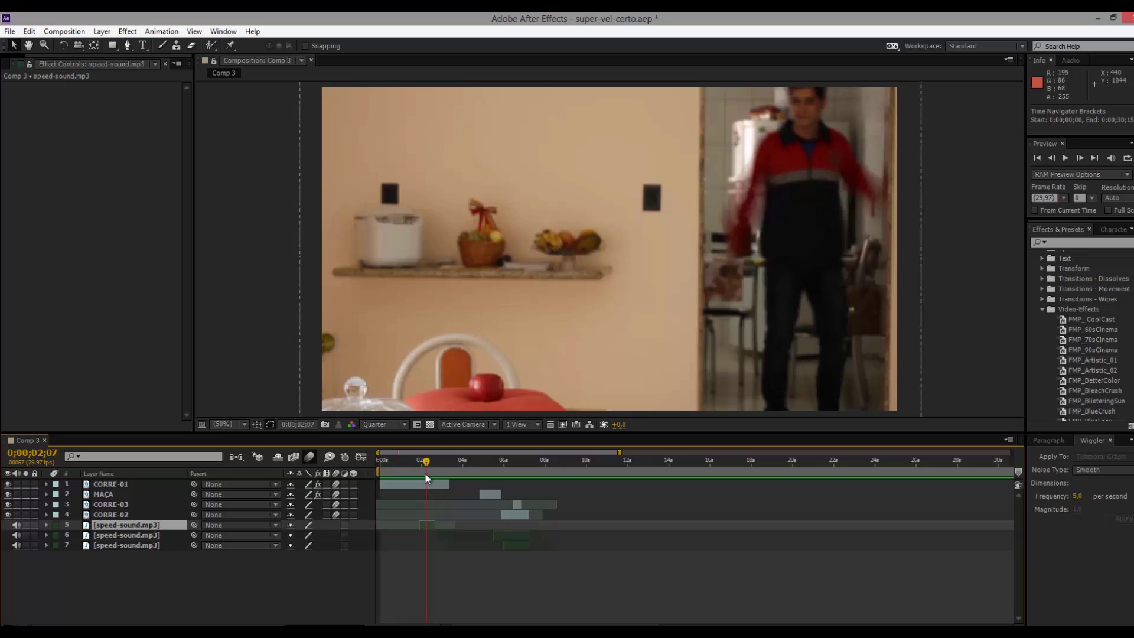
mouse_move(421, 476)
left_mouse_down()
mouse_move(432, 478)
mouse_move(372, 484)
mouse_move(442, 488)
mouse_move(375, 480)
mouse_move(424, 482)
left_mouse_up()
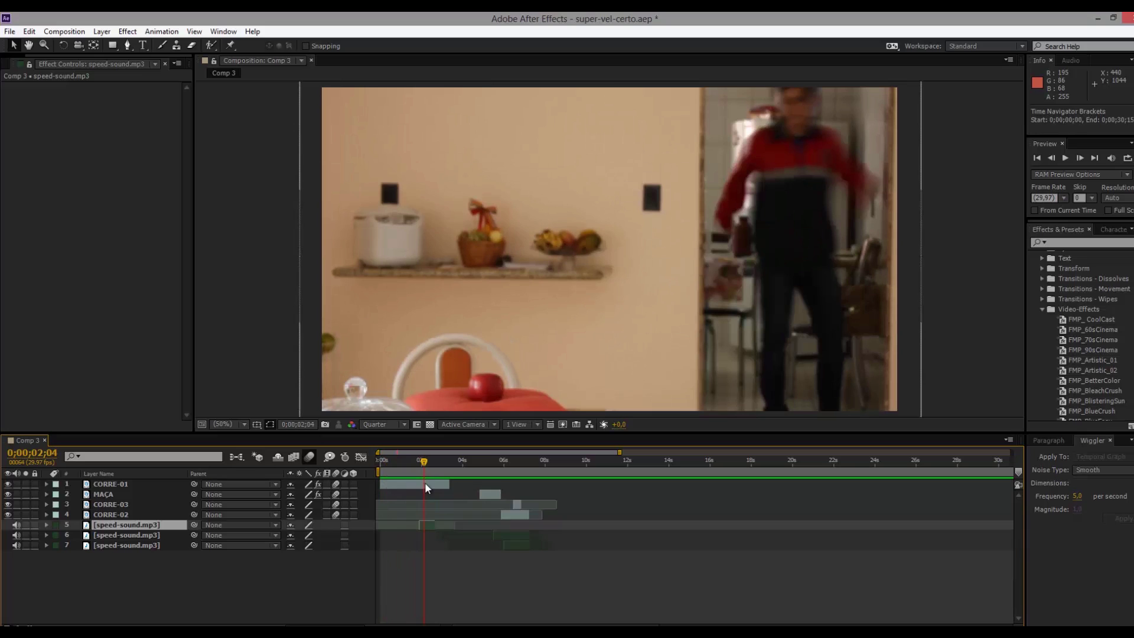
Step: Expand the CORRE-01 layer's properties and select all of its Time Remap keyframes
left_click(424, 484)
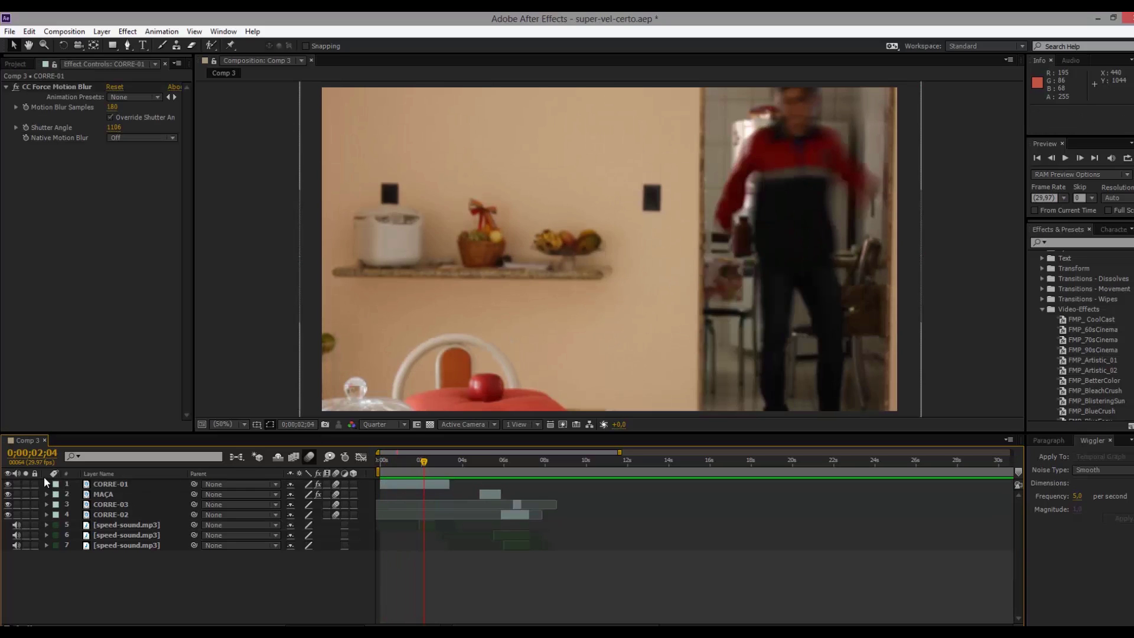
left_click(46, 483)
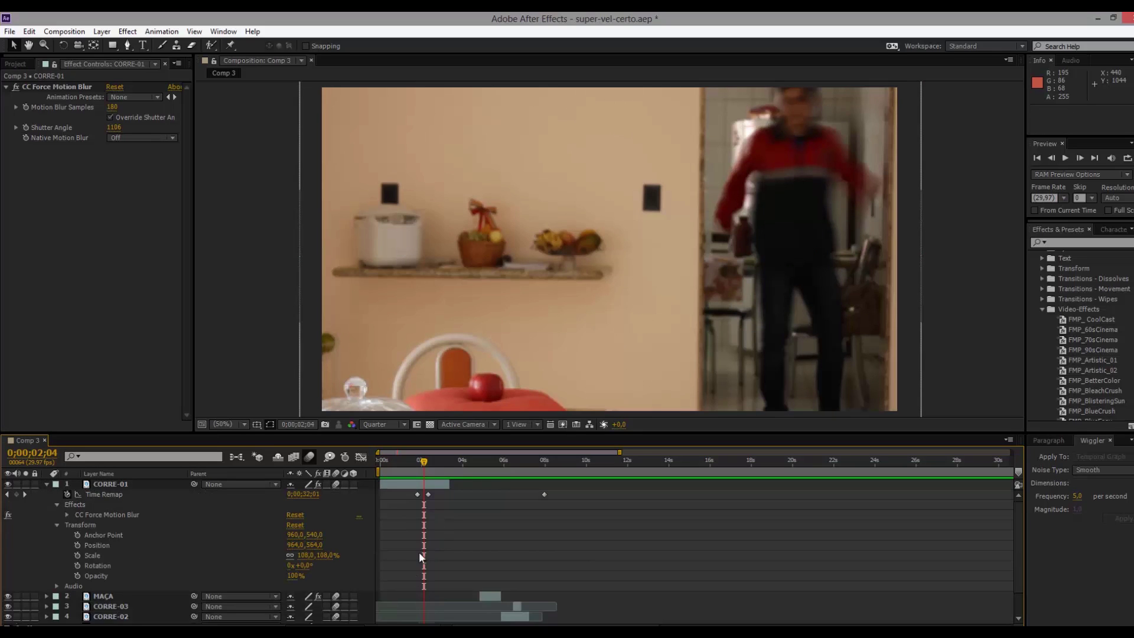
key("equal")
key("equal")
key("equal")
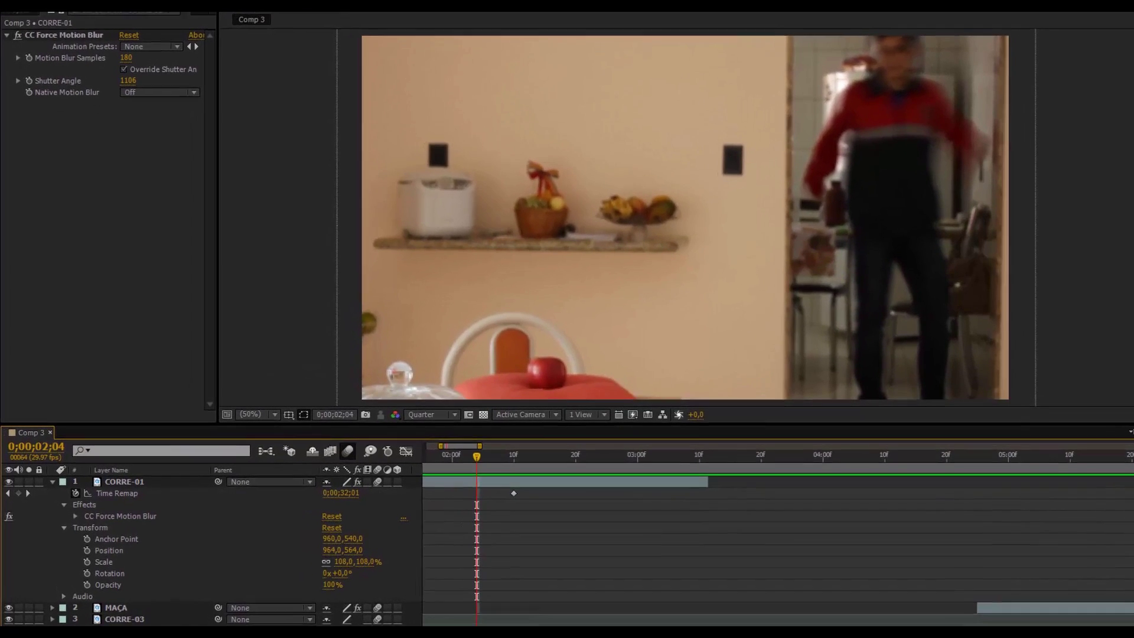
scroll(778, 537, "left", 7)
left_click(131, 493)
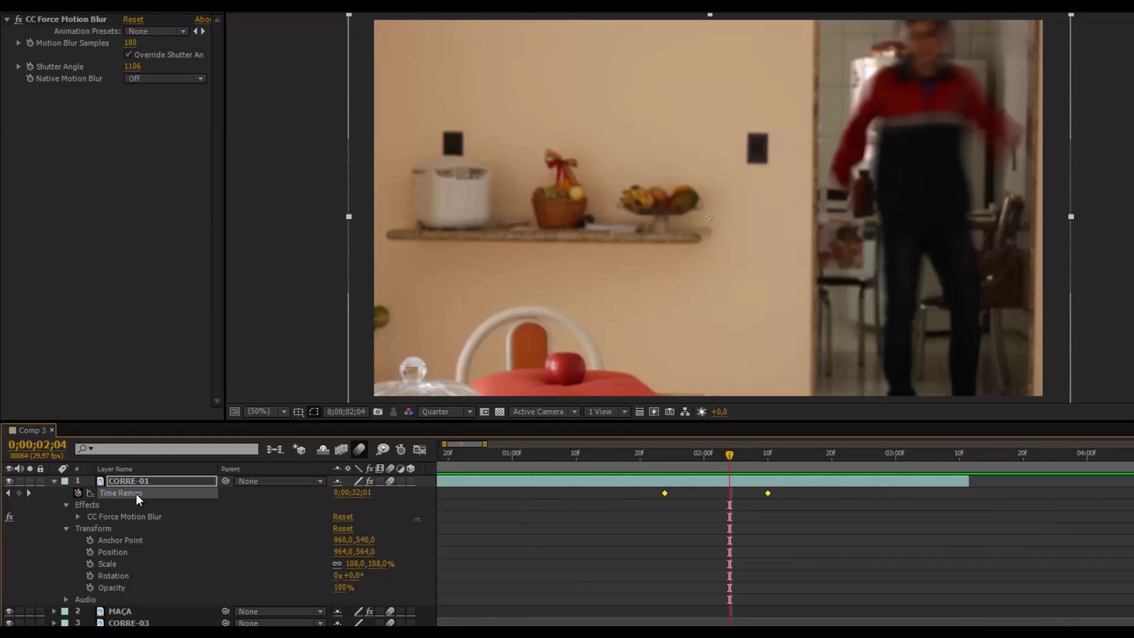
scroll(140, 596, "down", 1)
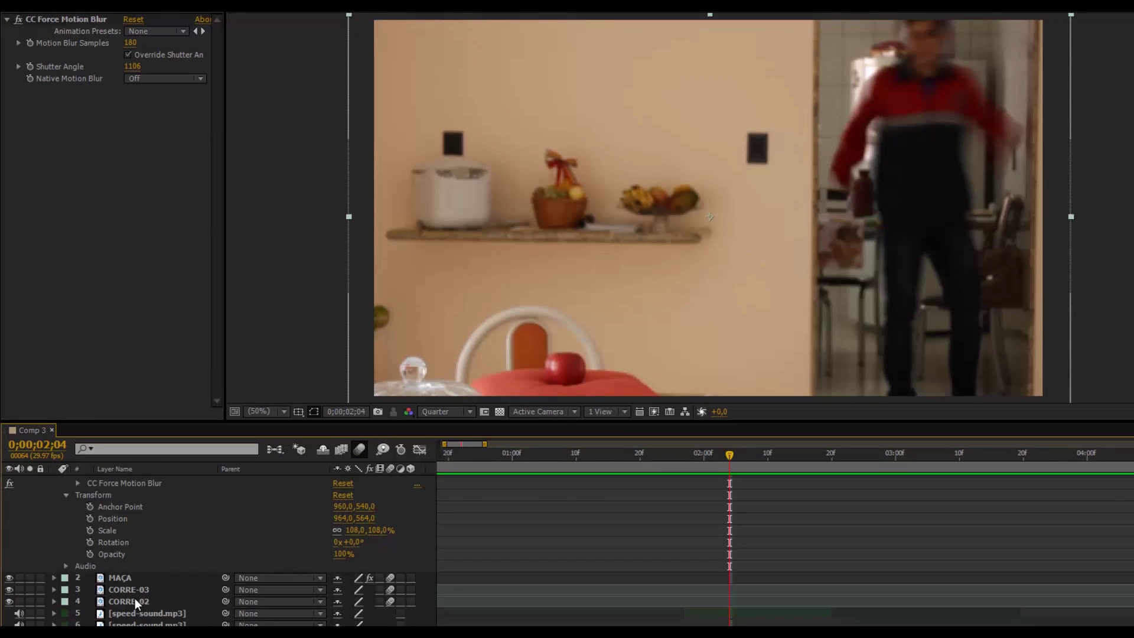
scroll(738, 519, "up", 1)
Step: Apply Easy Ease In to CORRE-01's Time Remap keyframe at about 0;00;02;10 and check the run at 0;00;02;00
left_click(771, 505)
right_click(768, 492)
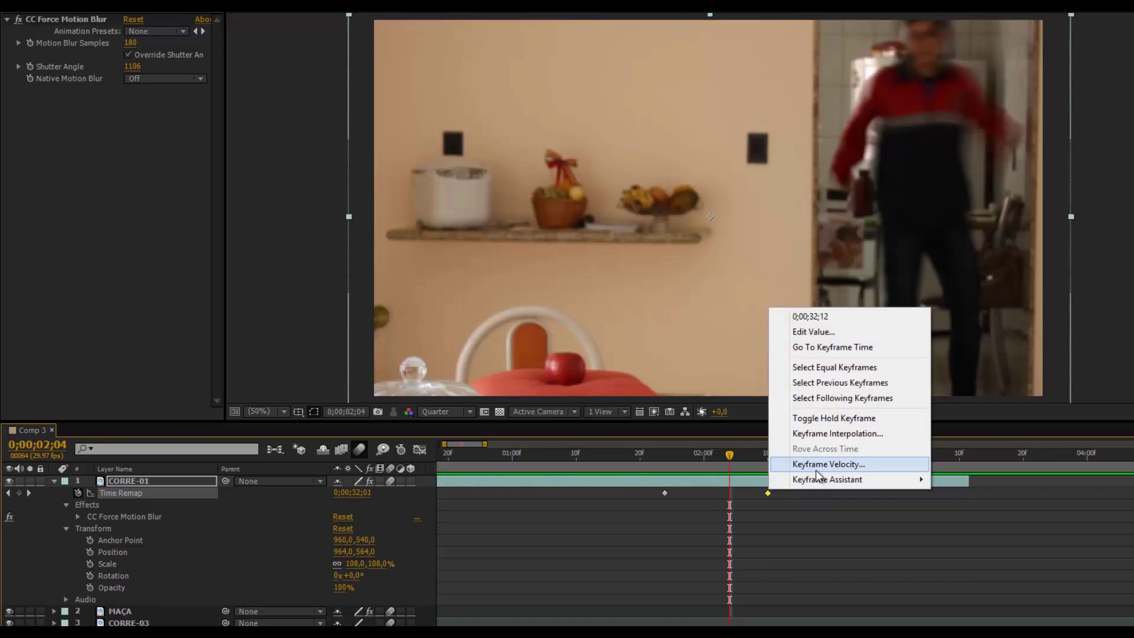
mouse_move(827, 480)
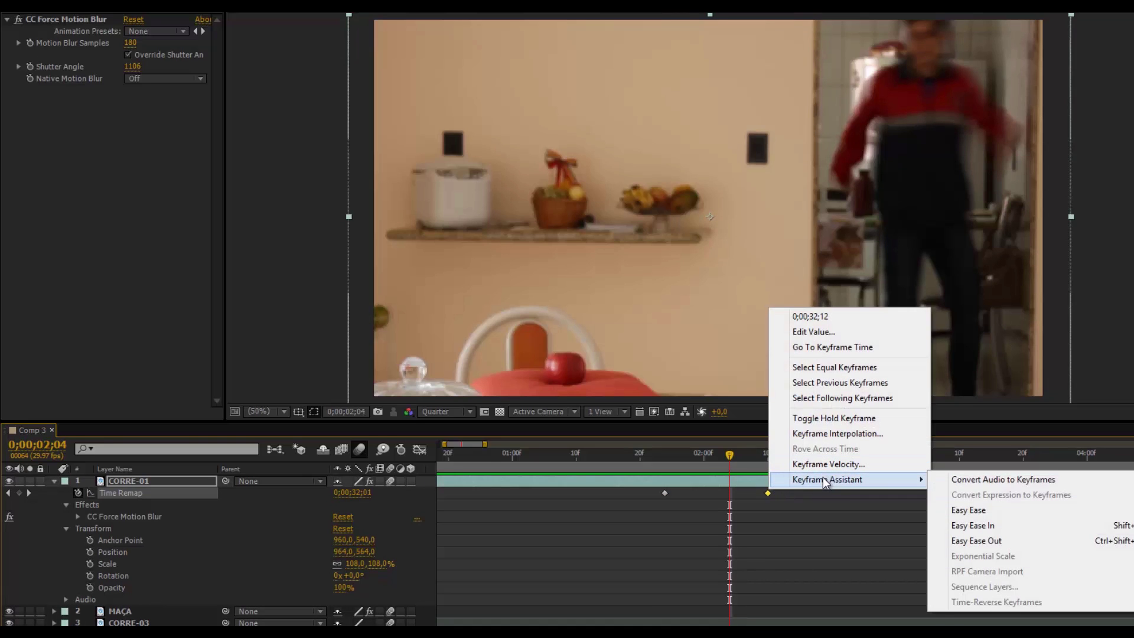
left_click(963, 525)
left_click(689, 459)
left_click_drag(663, 459, 704, 484)
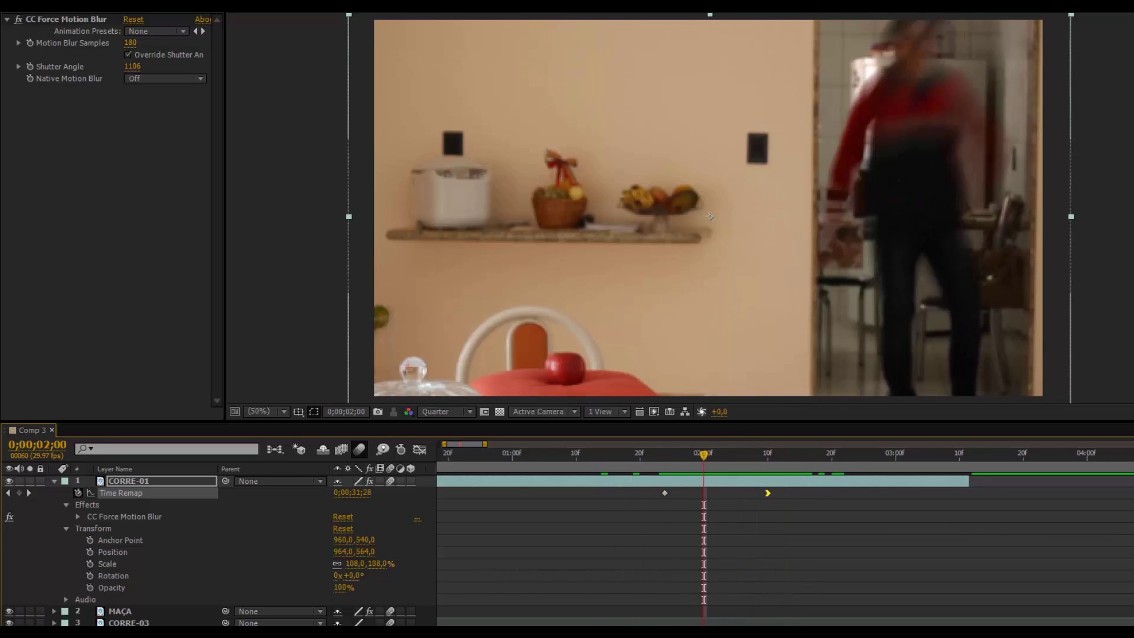
Step: Collapse the CORRE-01 layer and examine the second run between 0;00;06;04 and 0;00;06;07 with the composition viewed at 25%
left_click(457, 630)
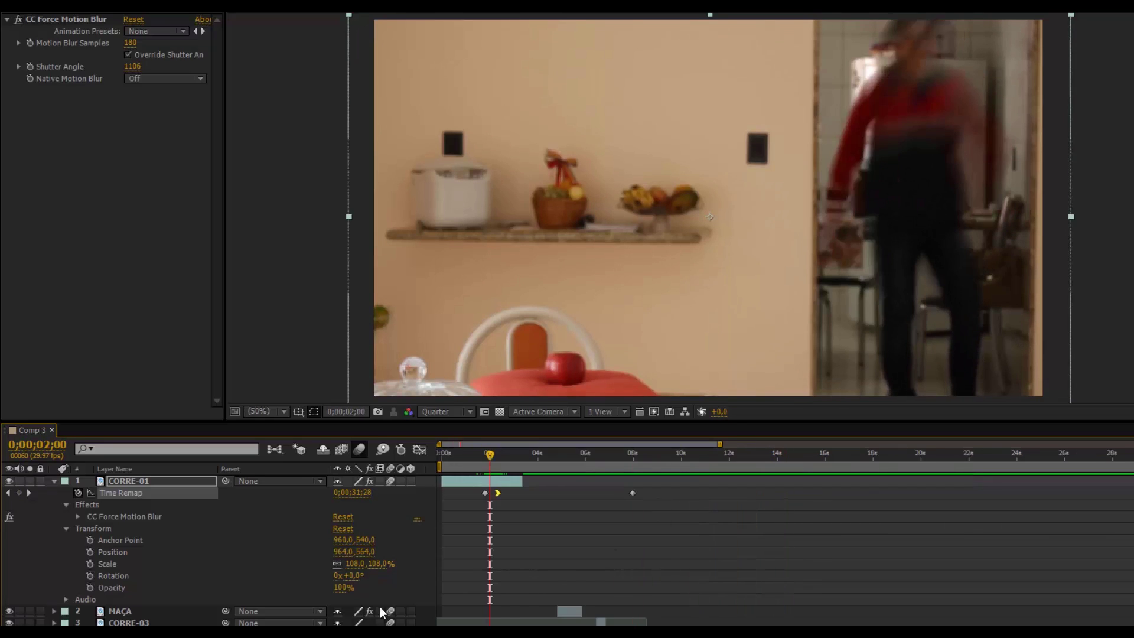
left_click(54, 481)
mouse_move(569, 456)
left_mouse_down()
mouse_move(602, 454)
mouse_move(588, 460)
left_mouse_up()
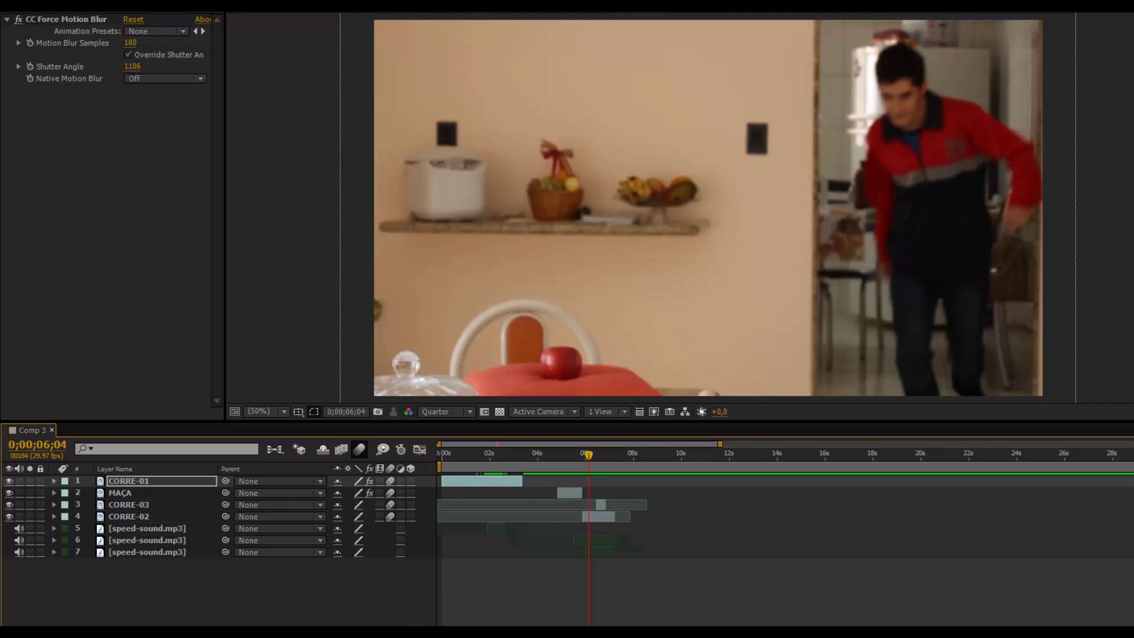
left_click(536, 631)
left_click(536, 631)
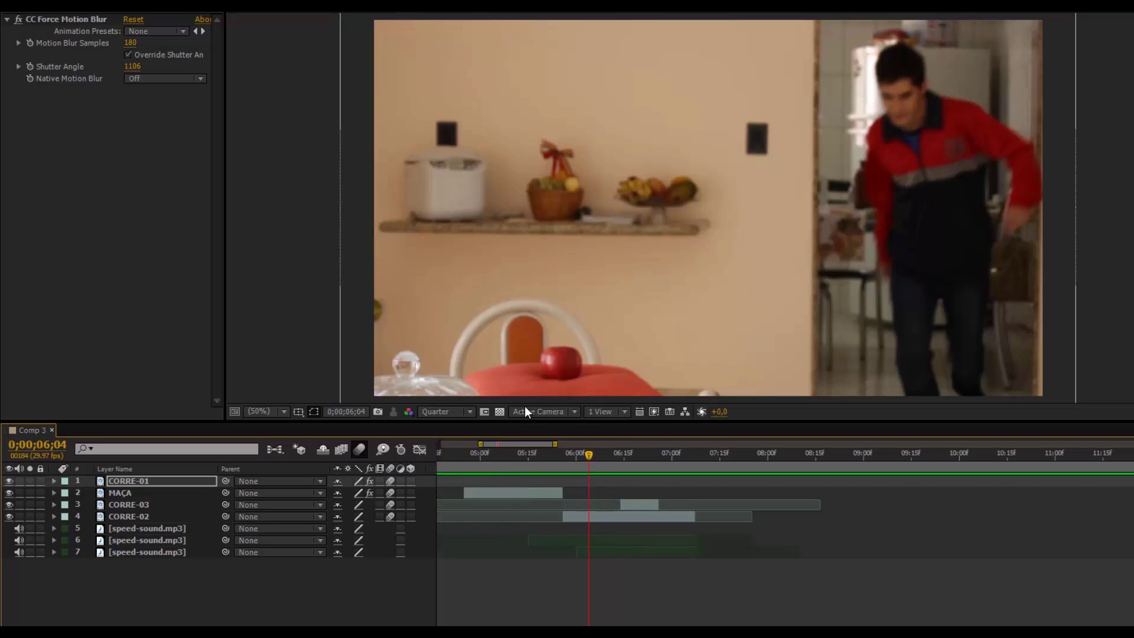
scroll(630, 313, "up", 1)
scroll(630, 314, "down", 2)
mouse_move(587, 466)
left_mouse_down()
mouse_move(634, 459)
mouse_move(598, 467)
left_mouse_up()
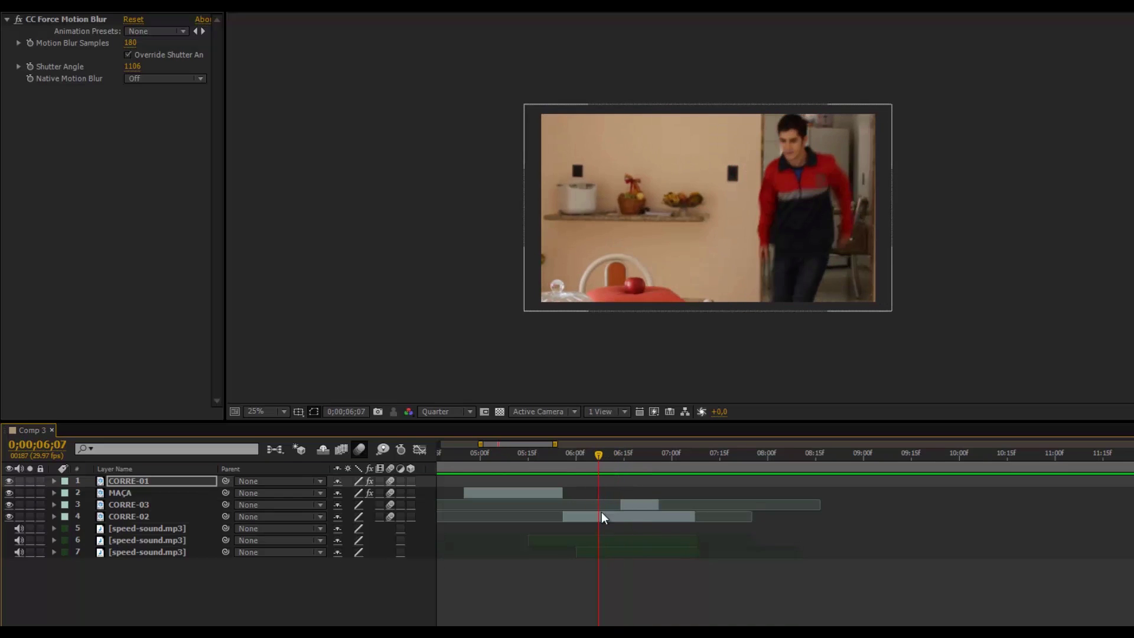
Step: Examine the CORRE-02, CORRE-03 and second speed-sound.mp3 layers up to 0;00;06;14, and return to 0;00;00;00
left_click(595, 515)
mouse_move(604, 457)
left_mouse_down()
mouse_move(620, 470)
mouse_move(640, 458)
mouse_move(688, 469)
mouse_move(629, 472)
mouse_move(615, 463)
mouse_move(650, 466)
mouse_move(609, 469)
mouse_move(713, 461)
mouse_move(678, 474)
mouse_move(690, 470)
mouse_move(512, 469)
mouse_move(576, 469)
mouse_move(609, 455)
mouse_move(593, 472)
left_mouse_up()
left_click(633, 504)
left_click(188, 542)
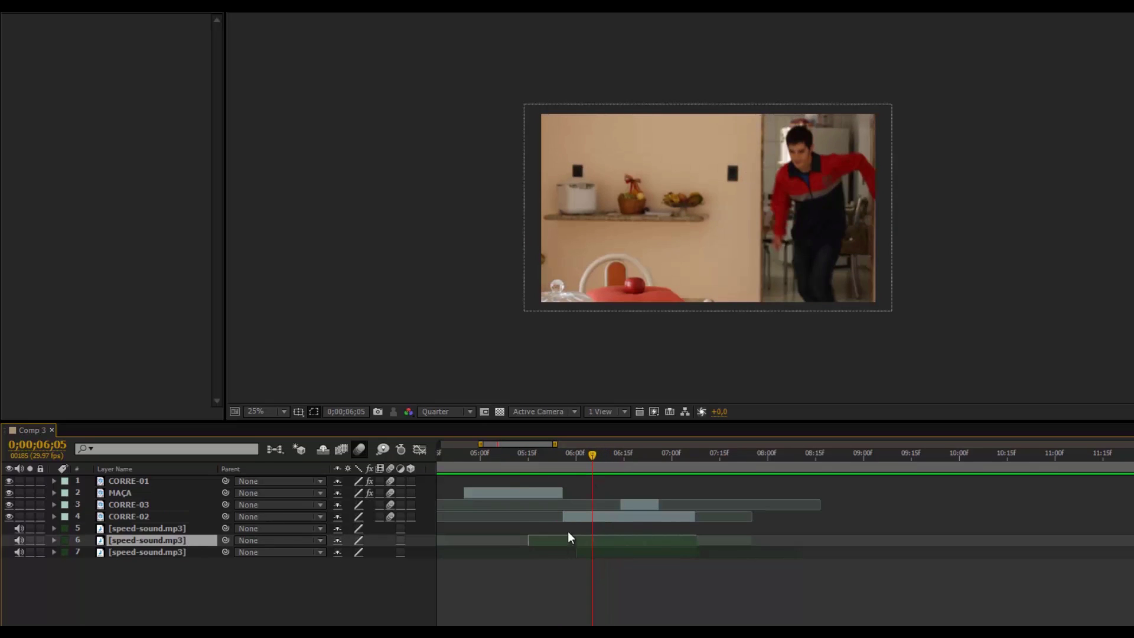
left_click_drag(609, 462, 624, 466)
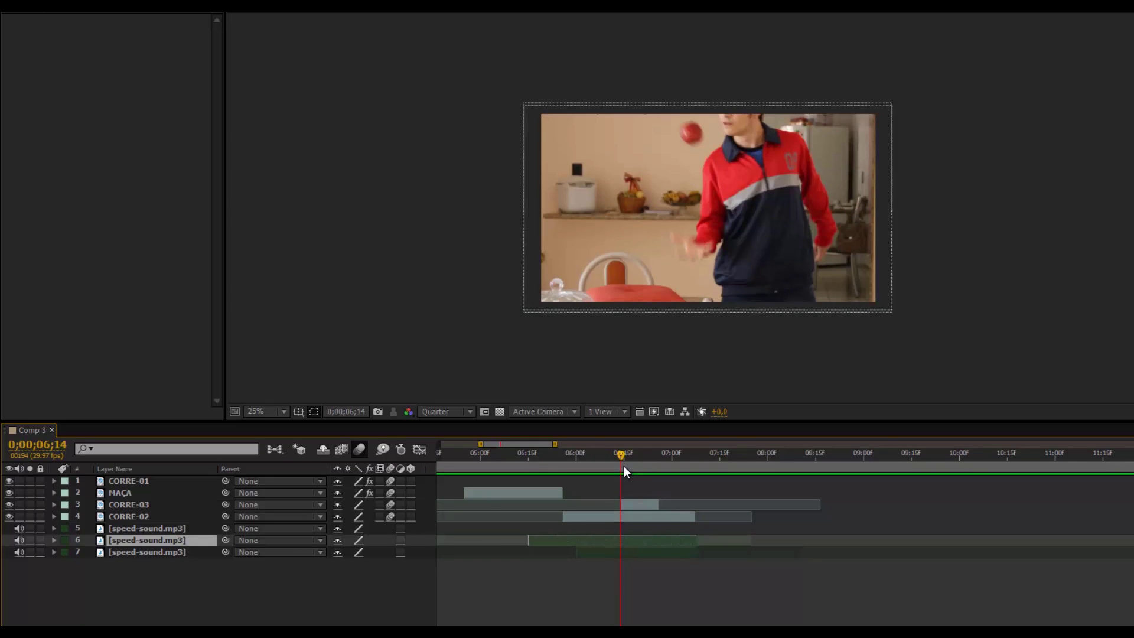
left_click_drag(623, 466, 376, 491)
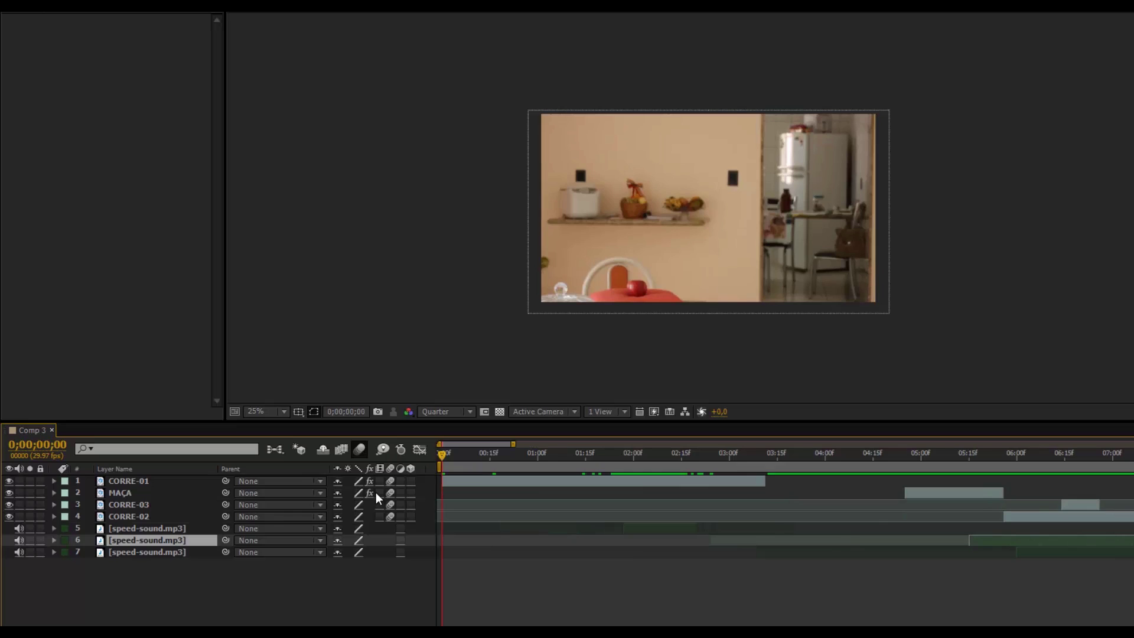